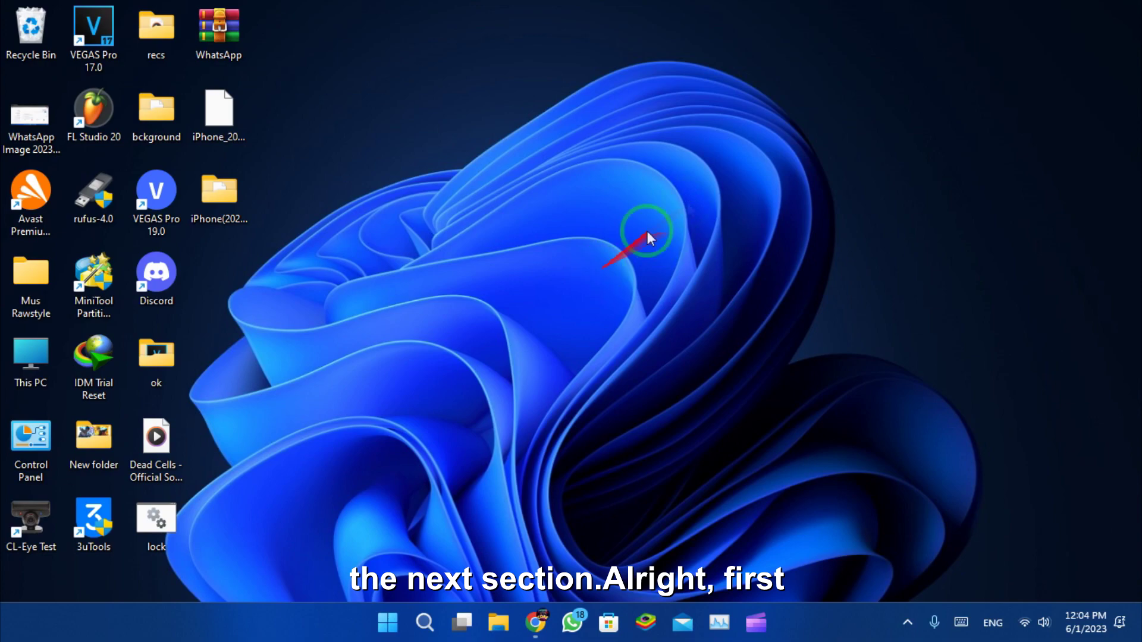
Step: Search 'develop' to reach the For developers page, then switch Developer Mode on and confirm with Yes
click(395, 606)
text(de)
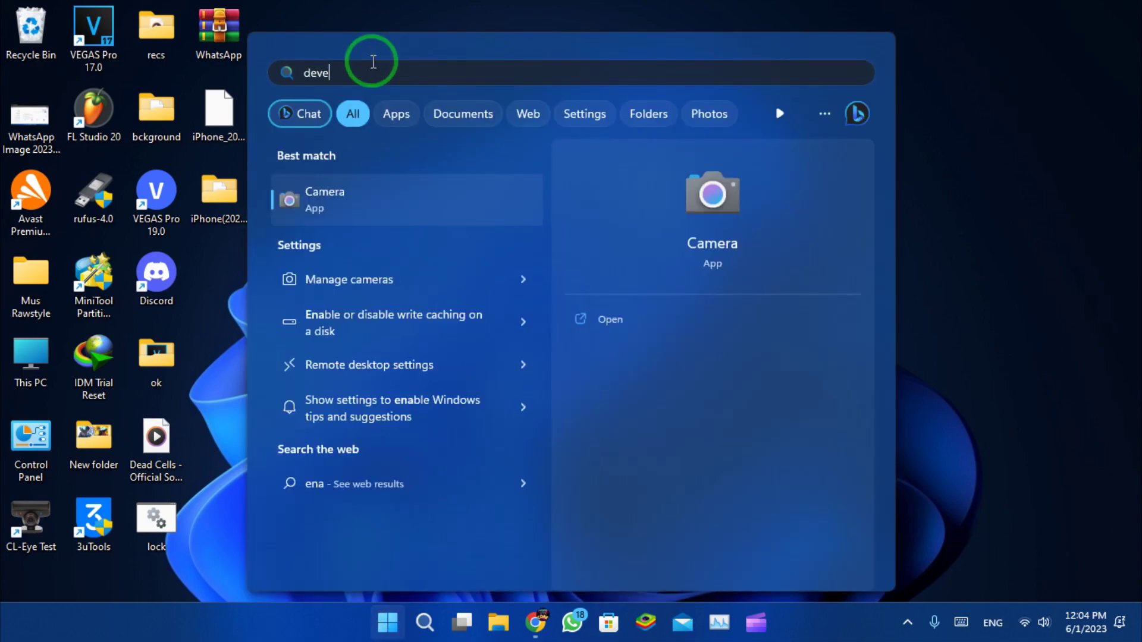
text(velop)
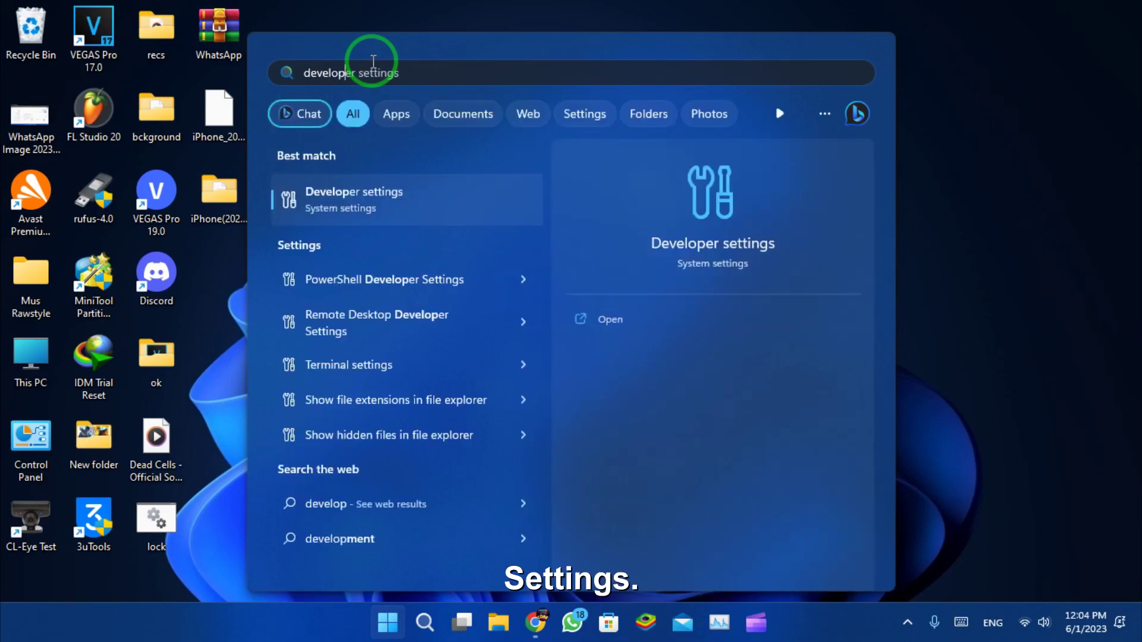
click(377, 205)
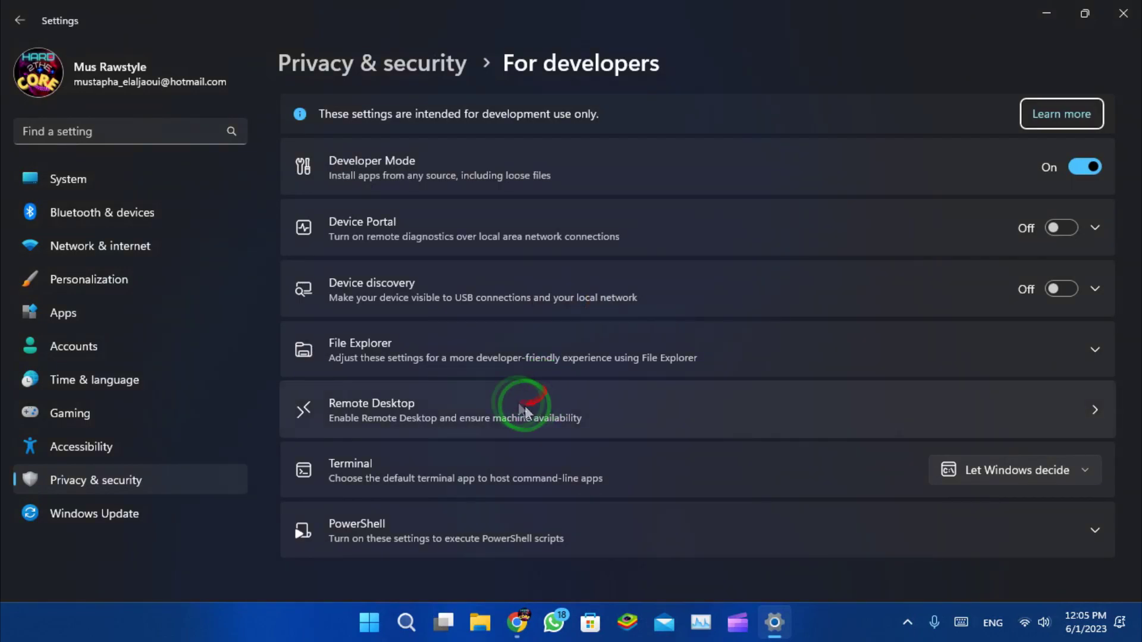
mouse_move(525, 406)
mouse_down()
mouse_move(596, 251)
mouse_move(1006, 197)
mouse_up()
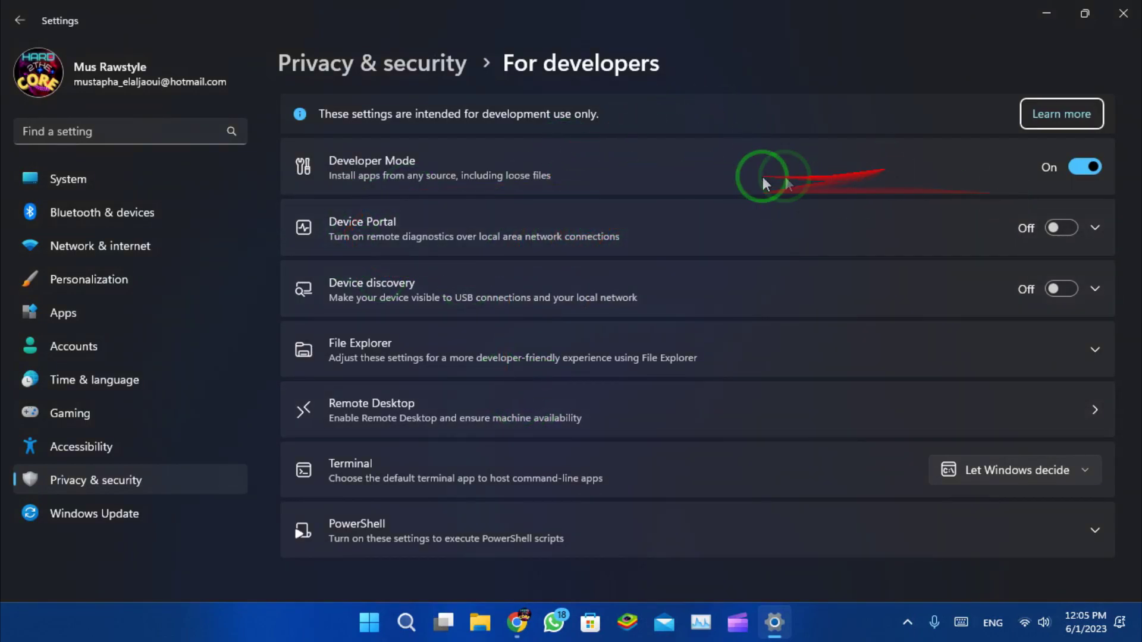
drag(759, 179, 1010, 178)
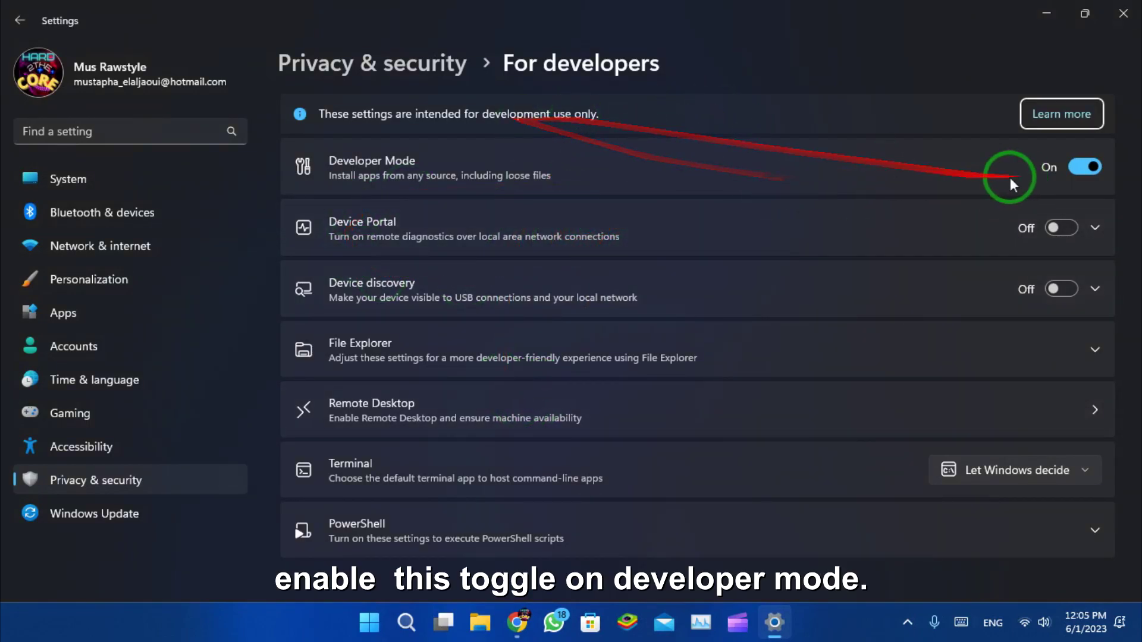
click(1076, 171)
drag(935, 181, 1086, 166)
click(1087, 166)
click(1089, 174)
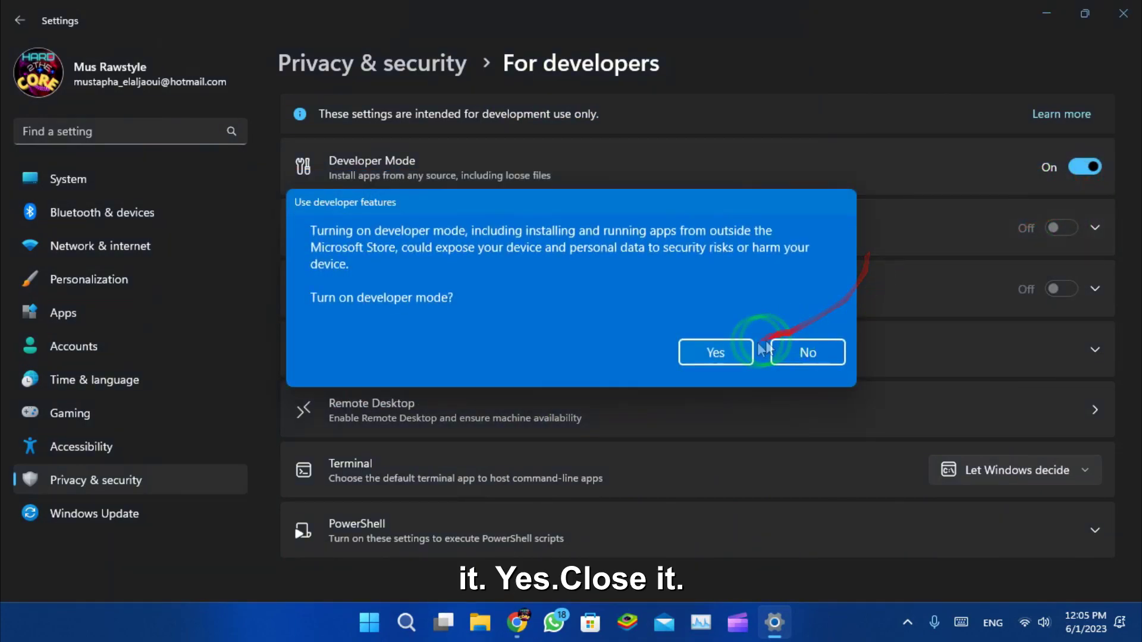
click(736, 356)
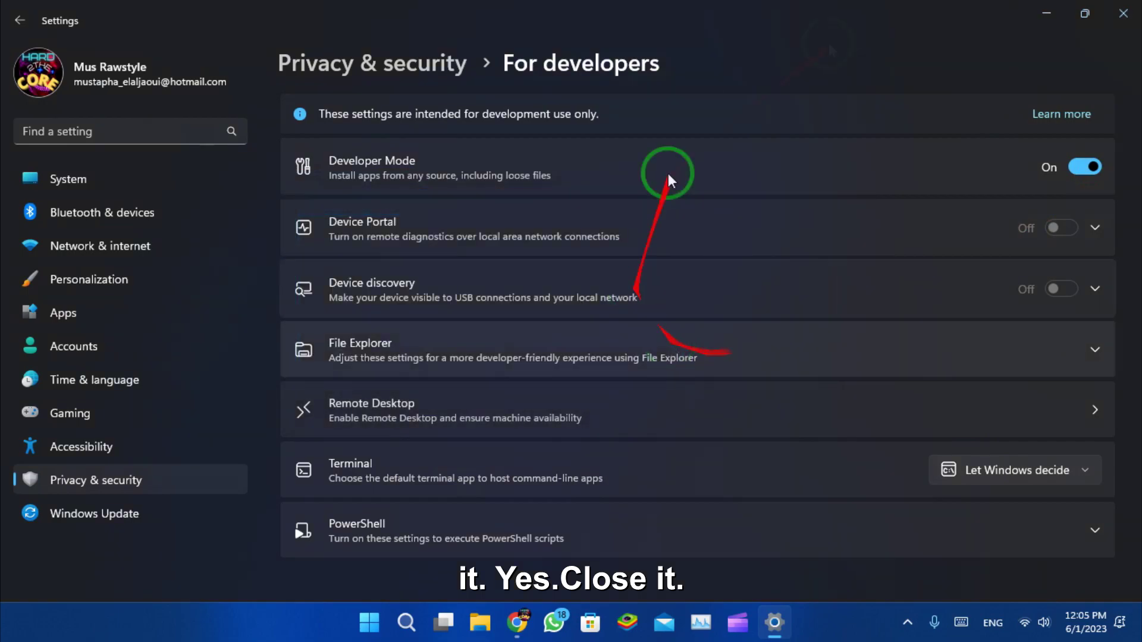
Step: Close Settings and open the 'Turn Windows features on or off' dialog, enlarged and repositioned
click(1129, 24)
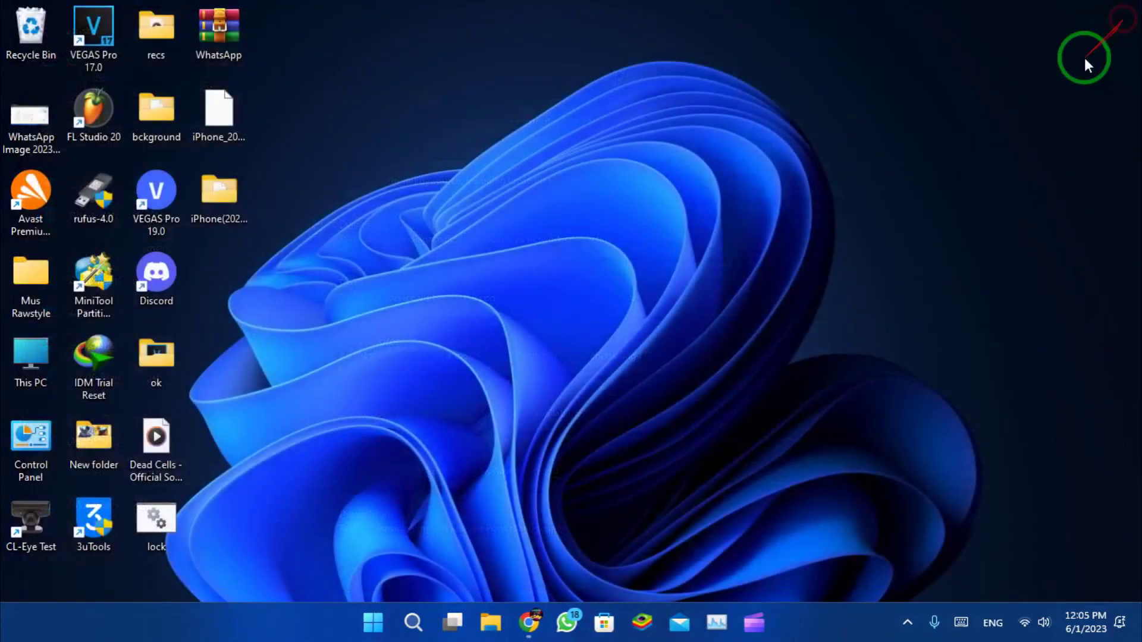
click(394, 631)
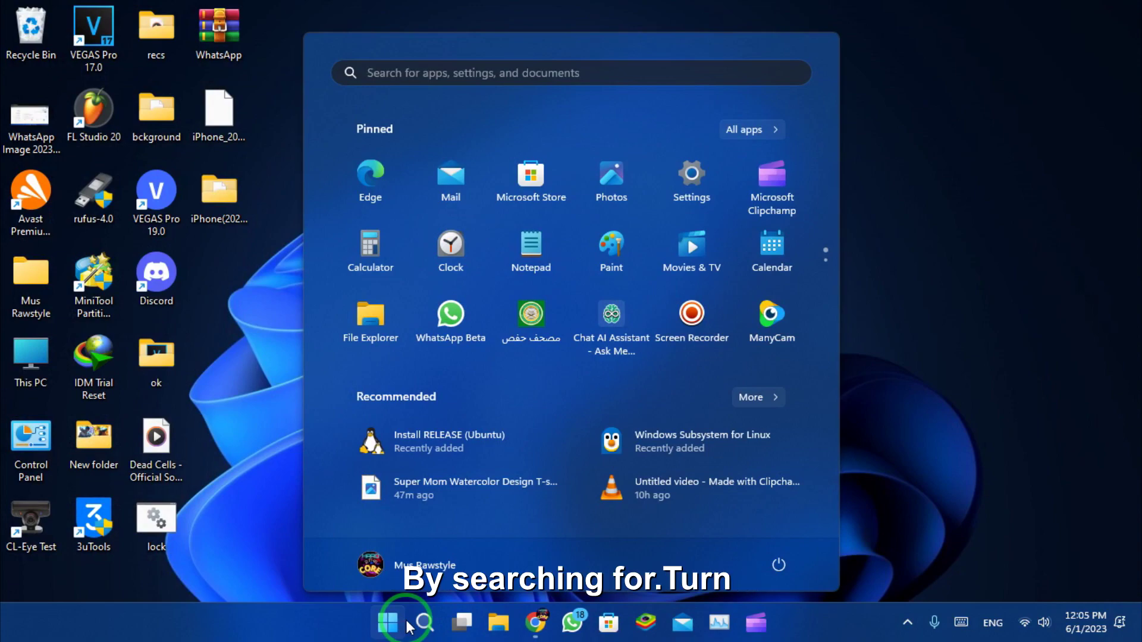
click(408, 627)
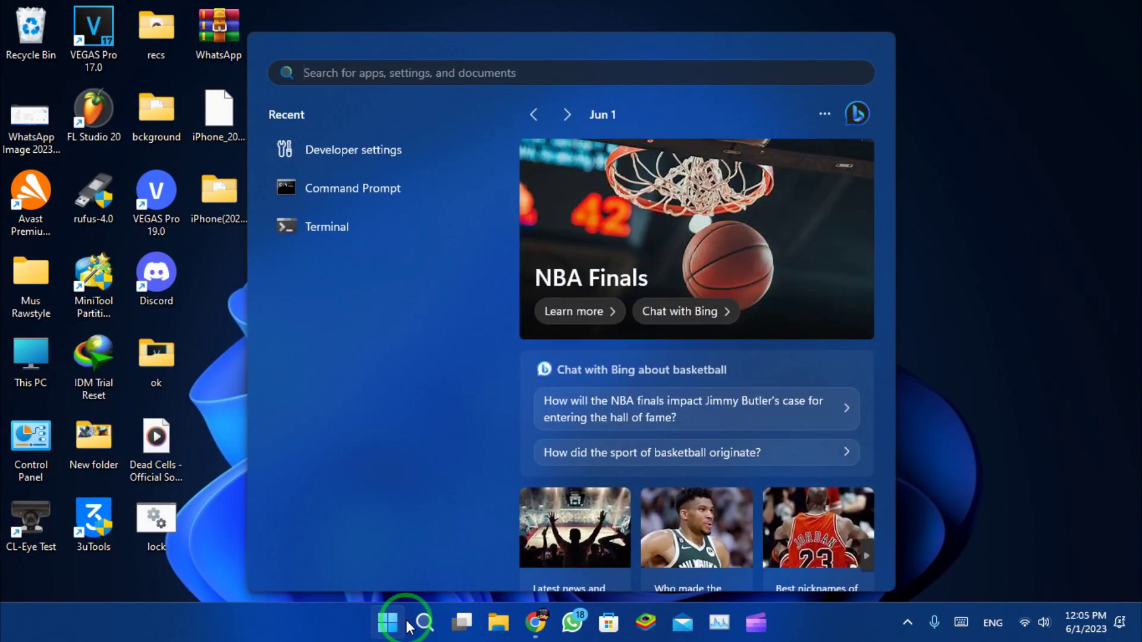
text(turn)
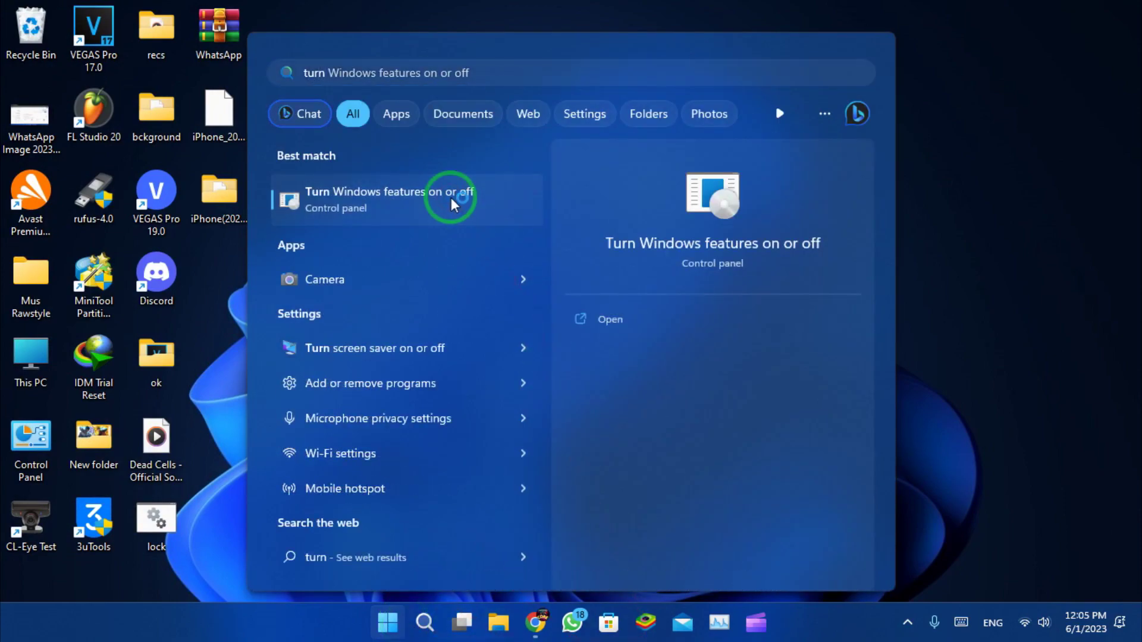
click(453, 198)
drag(748, 443, 854, 551)
drag(669, 157, 613, 100)
Step: Tick Virtual Machine Platform and apply the feature change with OK
drag(787, 234, 786, 263)
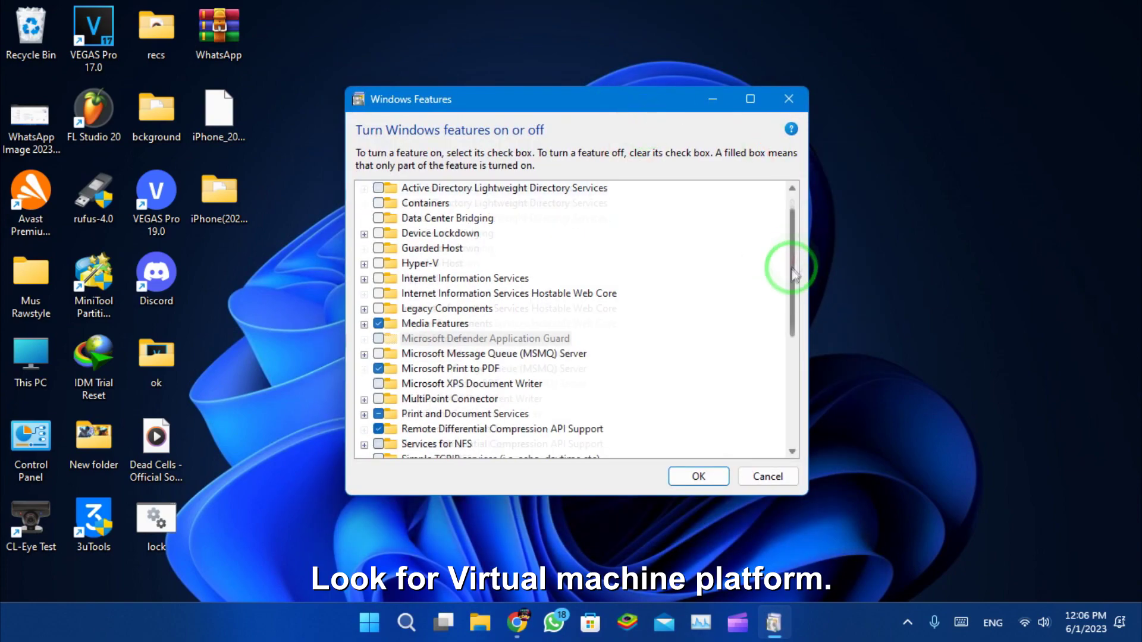
drag(792, 325, 792, 420)
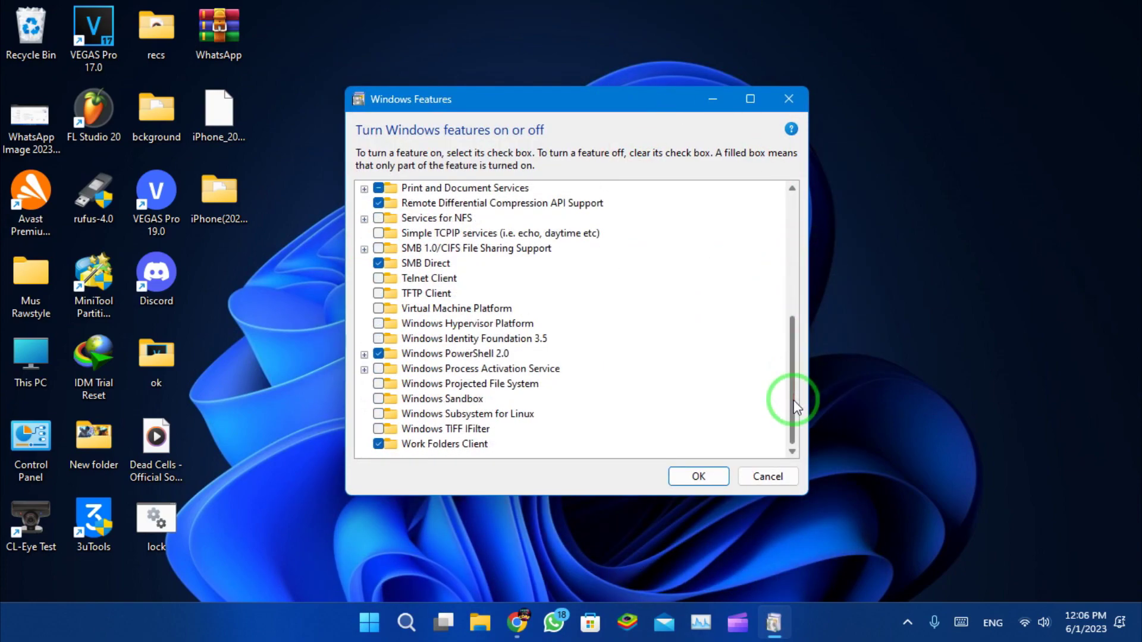
click(378, 309)
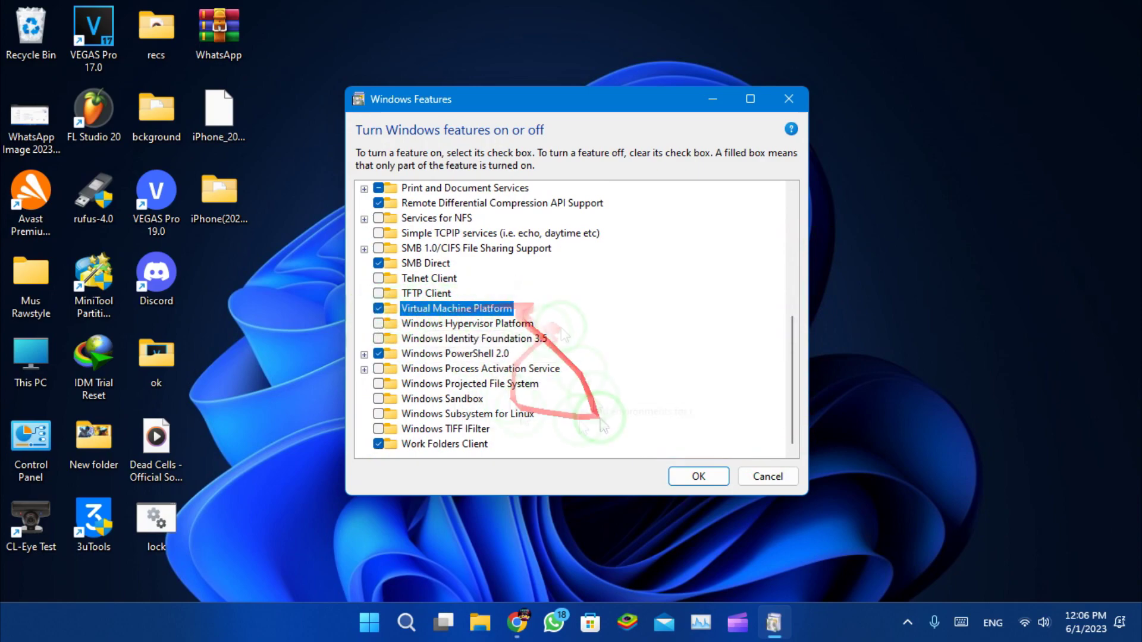
scroll(781, 395, up, 7)
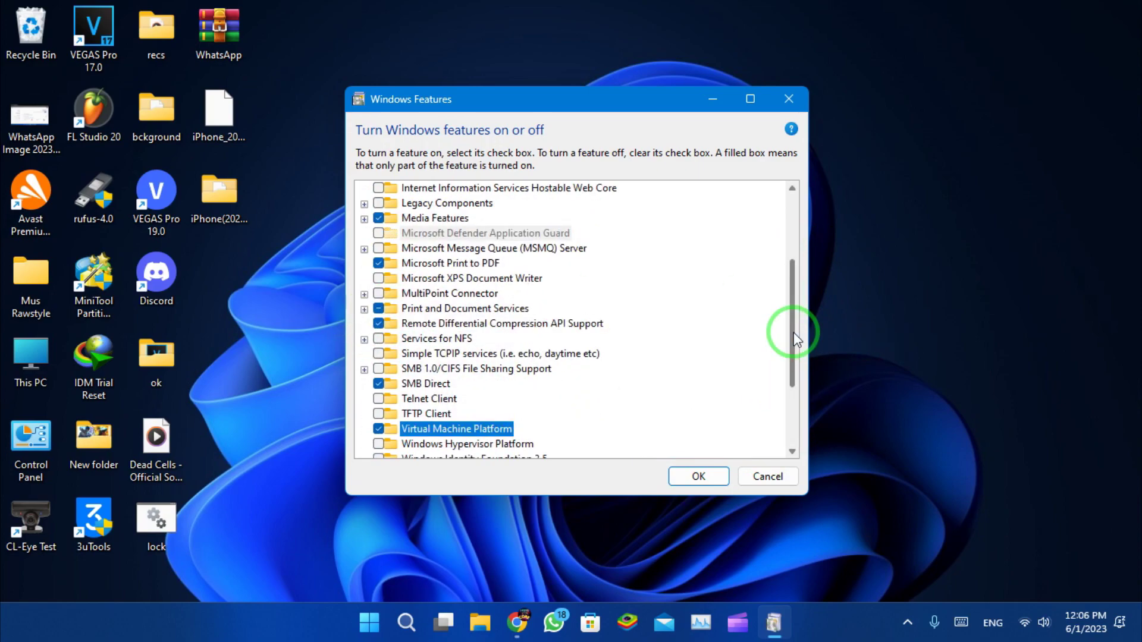
click(699, 476)
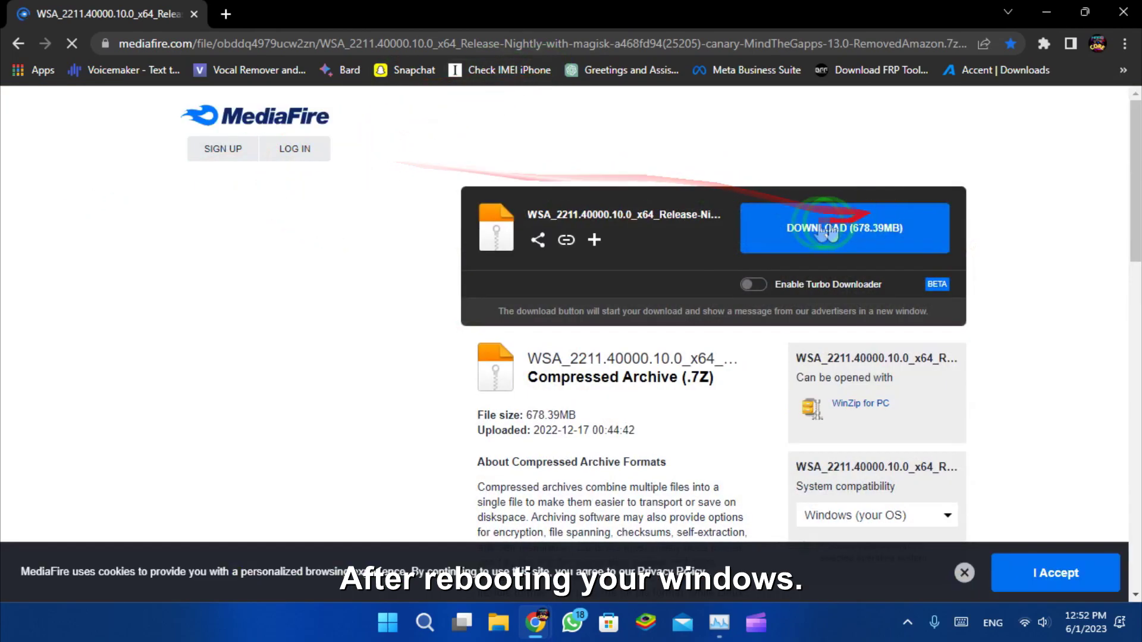
Step: Download the 678.39MB WSA archive from MediaFire, then cancel the download manager's transfer
click(820, 231)
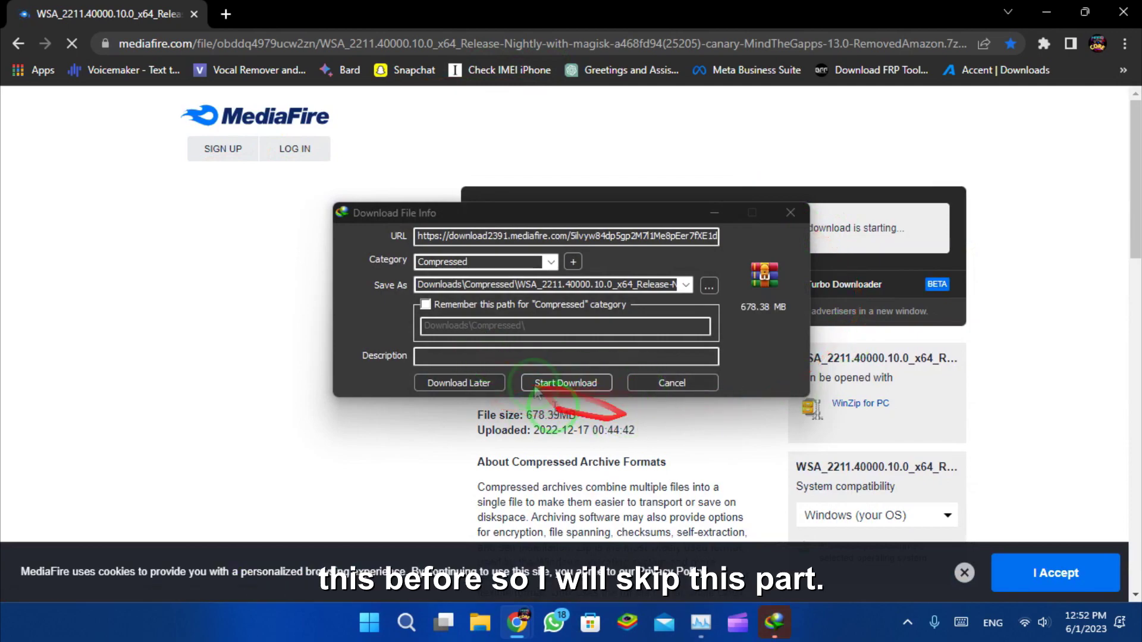
click(551, 383)
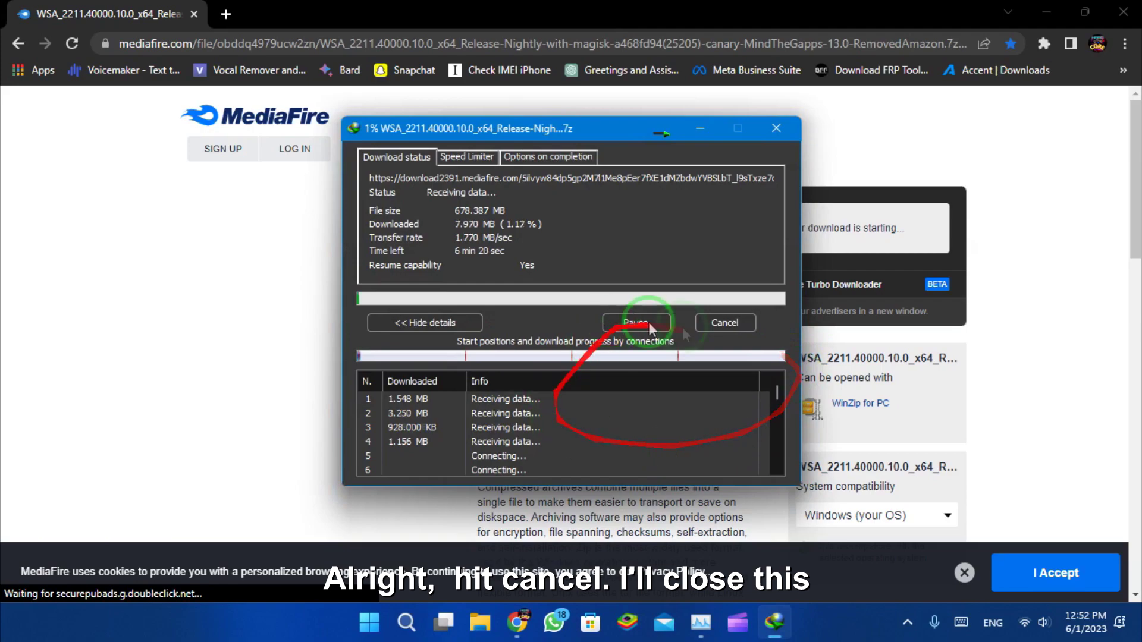
click(732, 326)
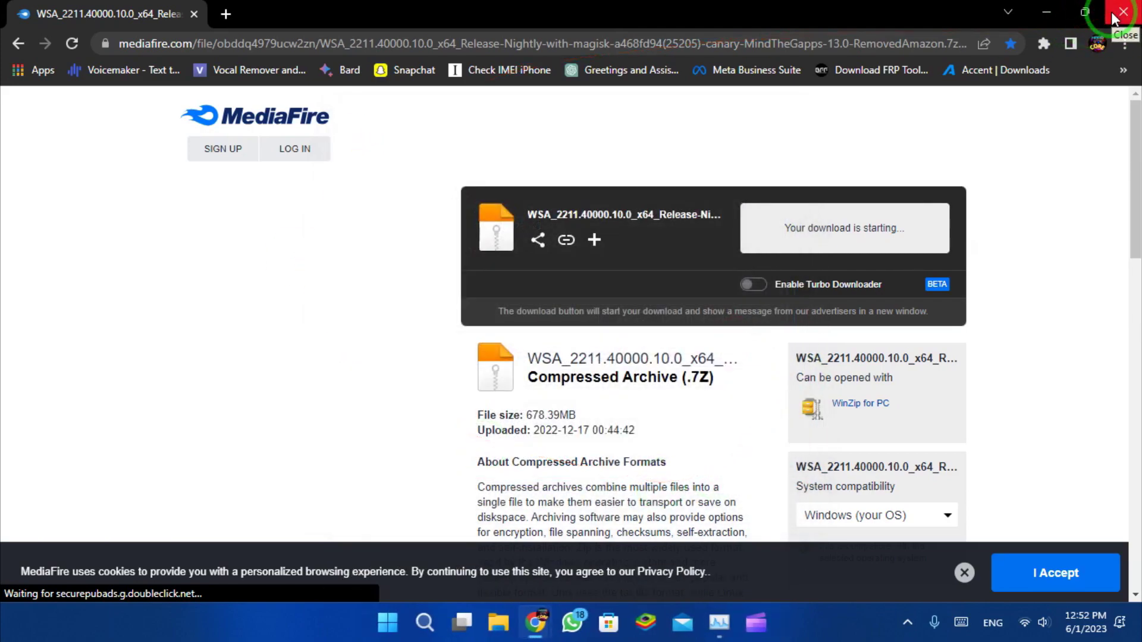
Step: Minimize Chrome and use 7-Zip to extract the WSA .7z archive into a same-named desktop folder
click(1040, 14)
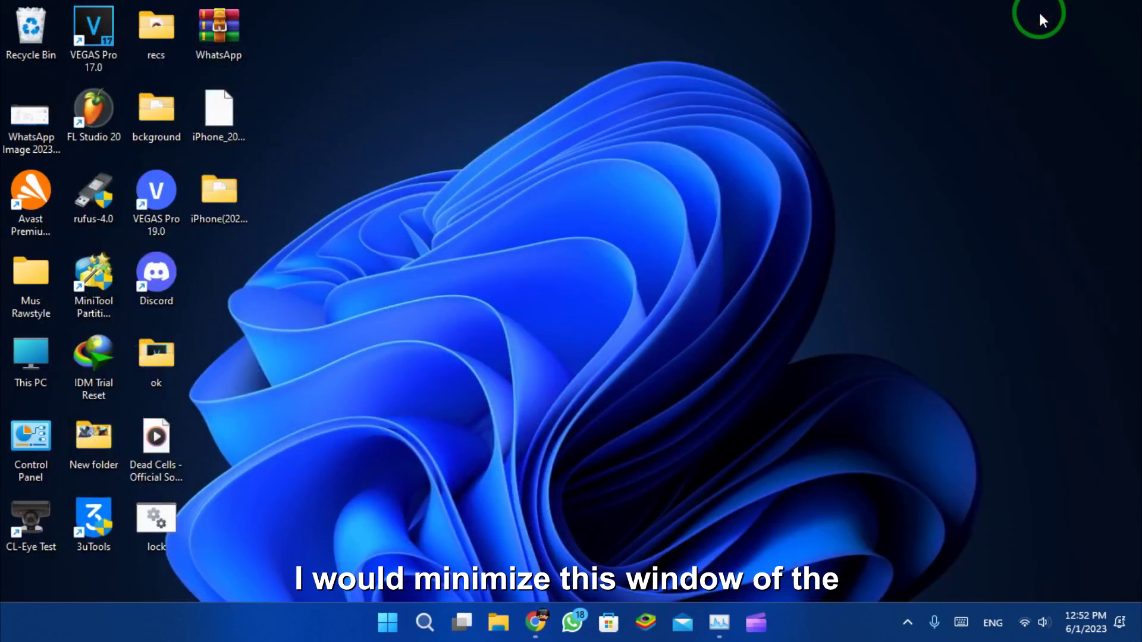
click(723, 234)
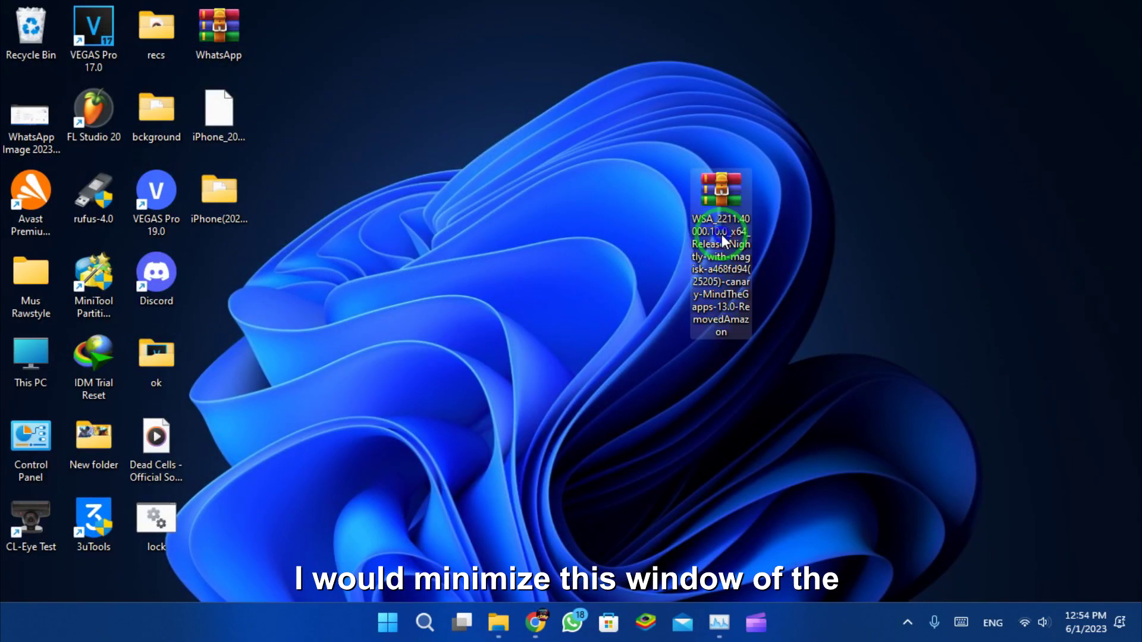
right_click(722, 235)
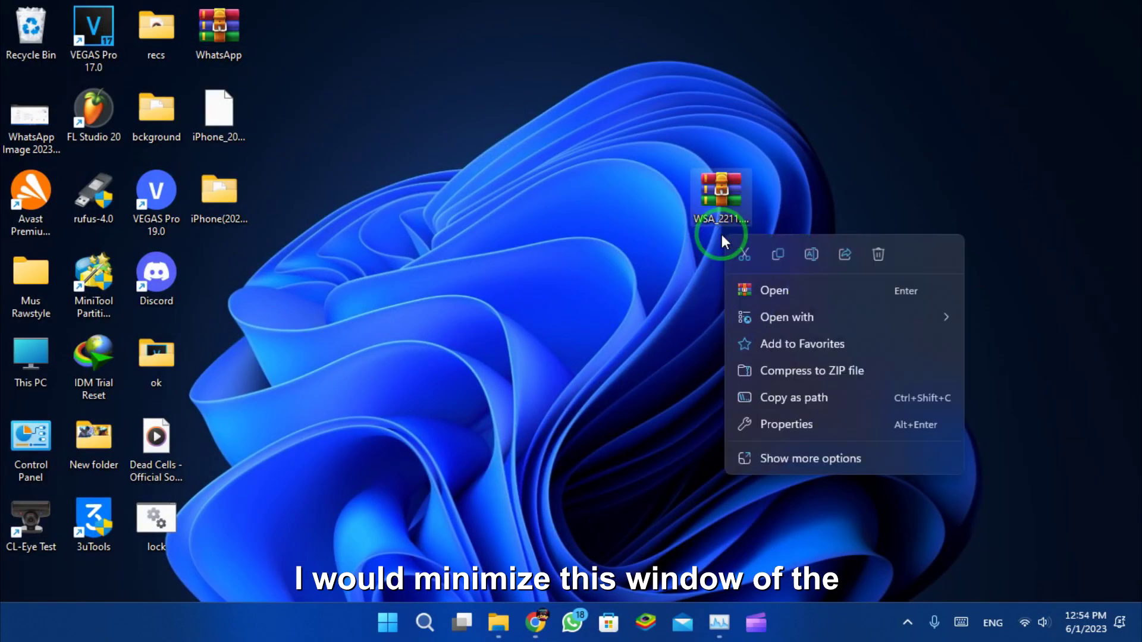
click(772, 457)
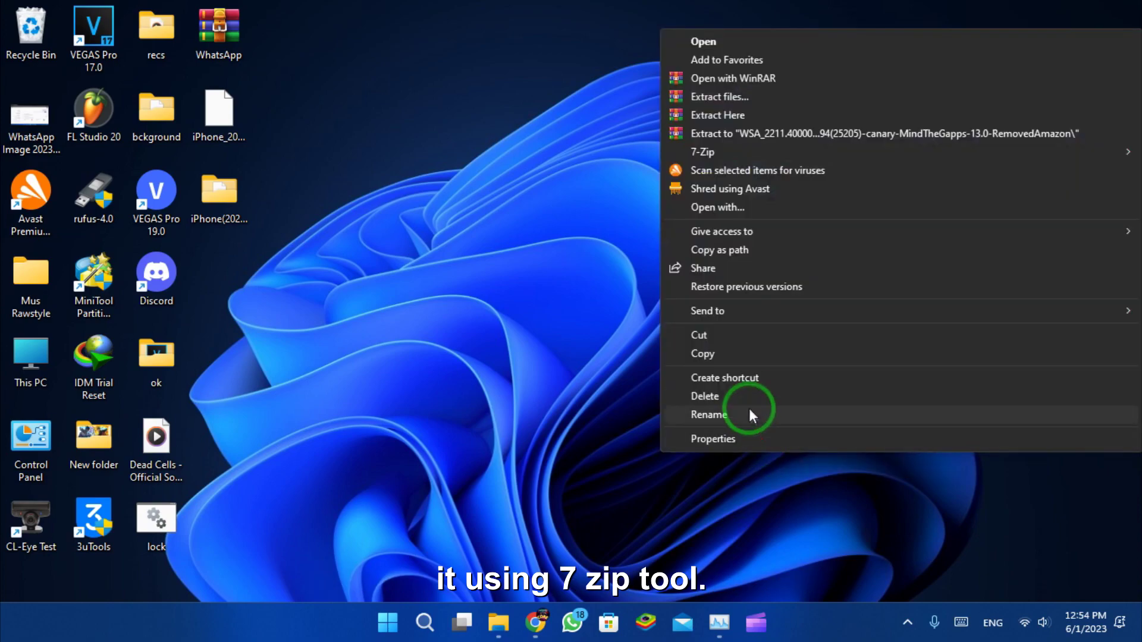
mouse_move(711, 153)
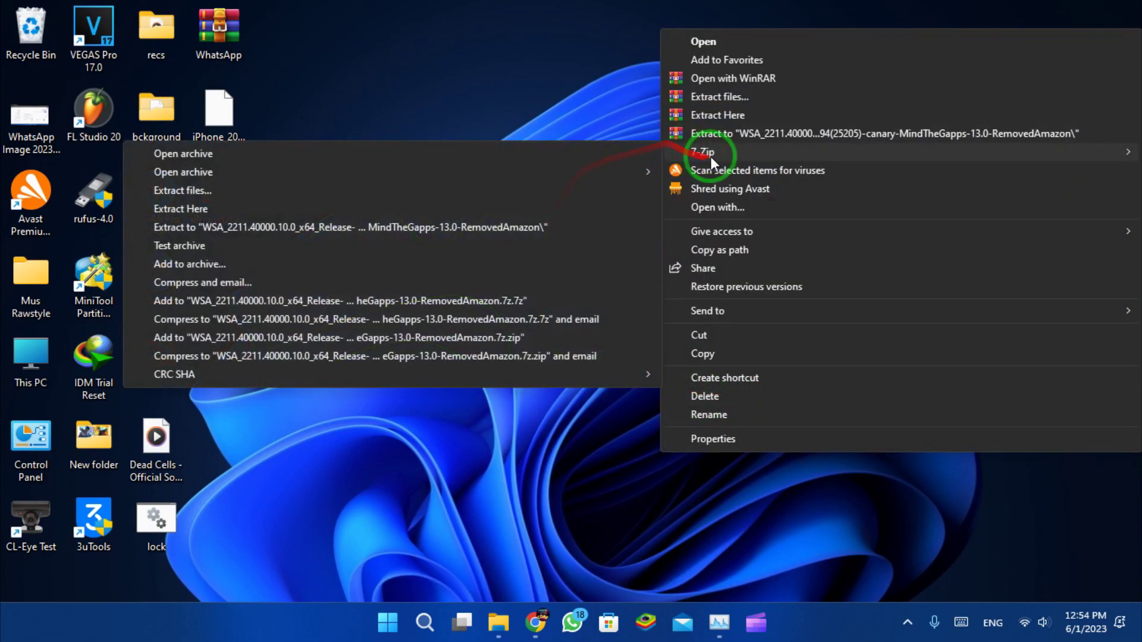
click(443, 227)
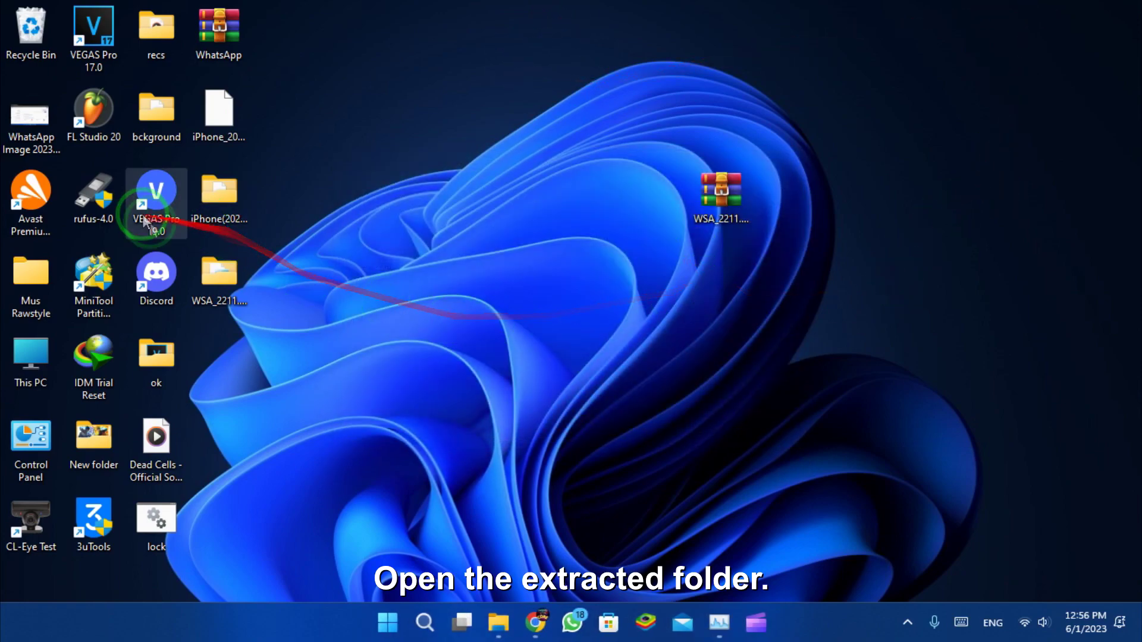
Step: Open the extracted WSA folder, run the Run script to install MagiskOnWSA, and dismiss the diagnostic-data prompt
drag(224, 289, 646, 339)
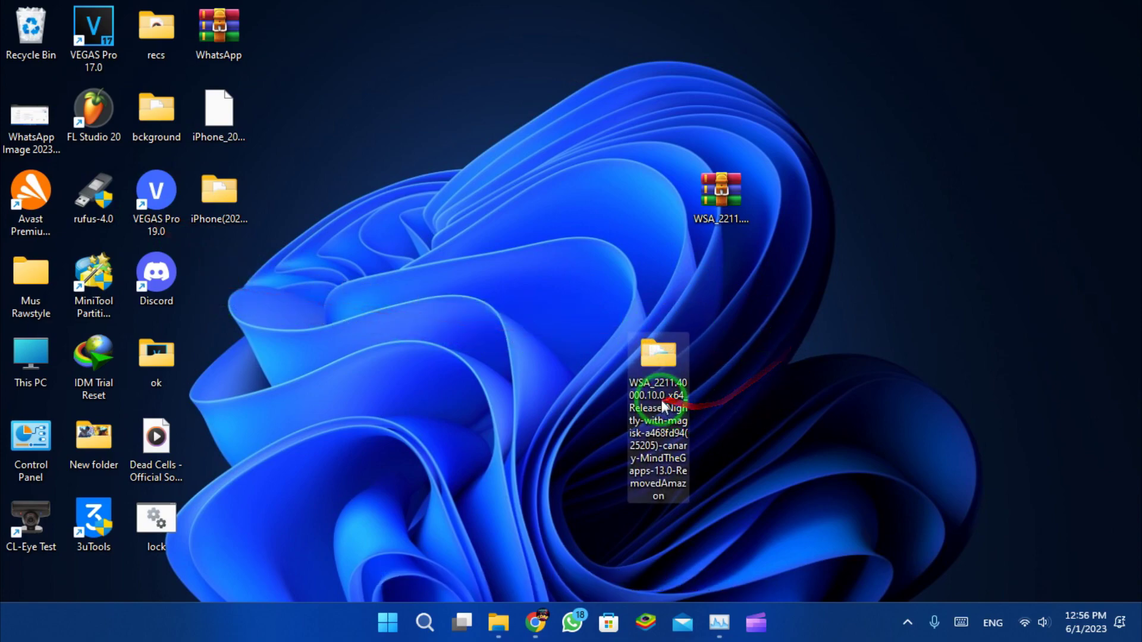
double_click(648, 369)
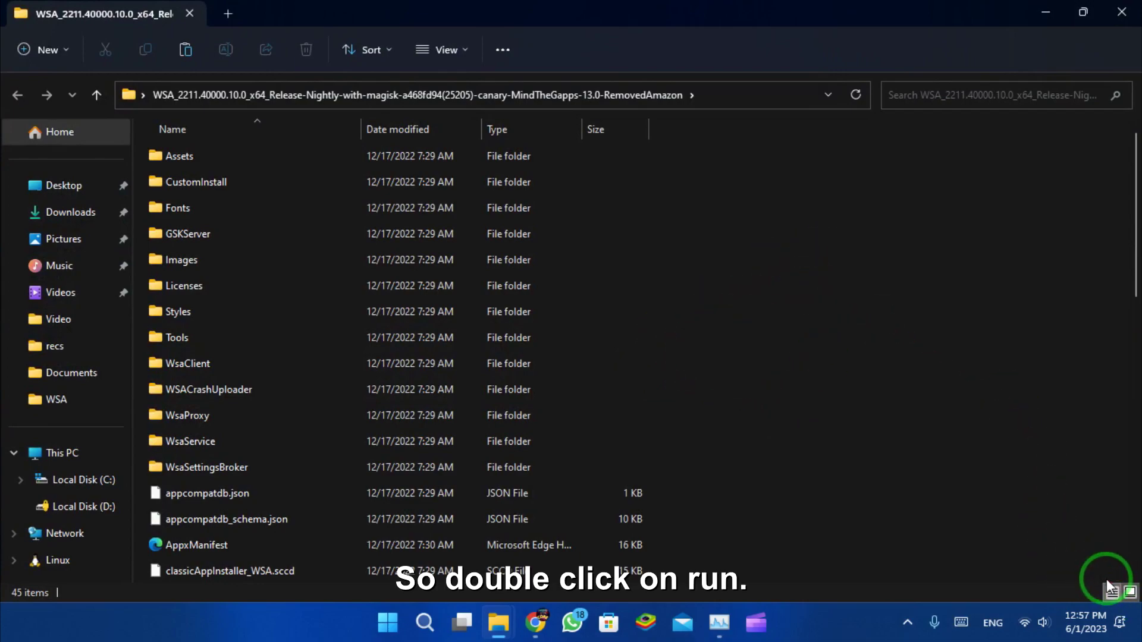
key(ctrl+shift+2)
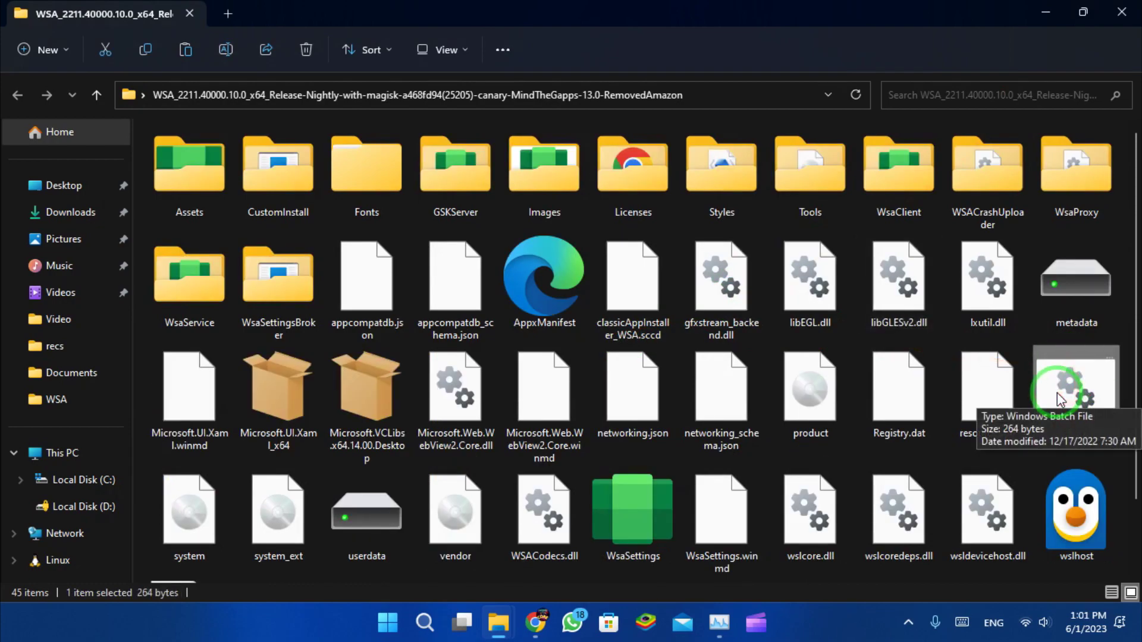
double_click(1071, 384)
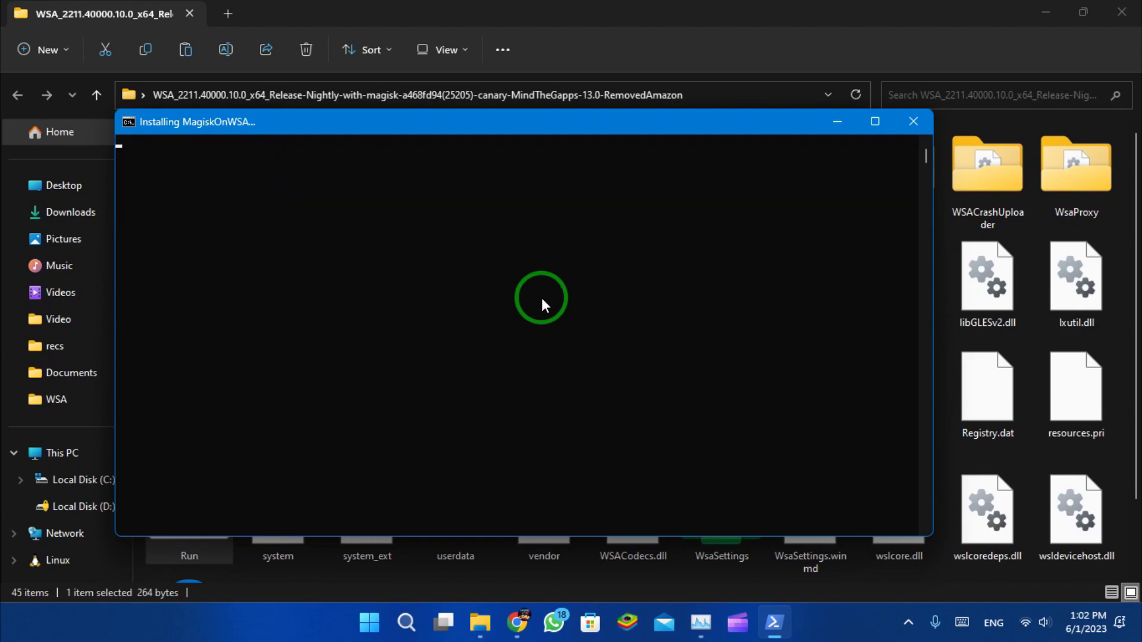
click(569, 390)
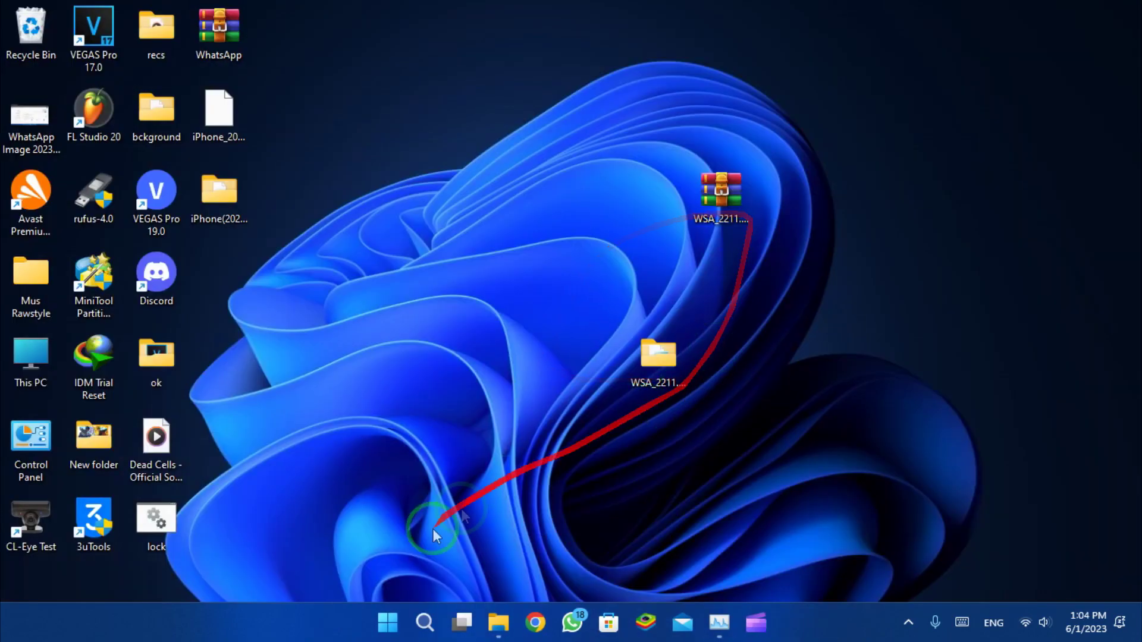
Step: Launch Windows Subsystem for Android Settings and set Subsystem resources to Continuous
click(388, 619)
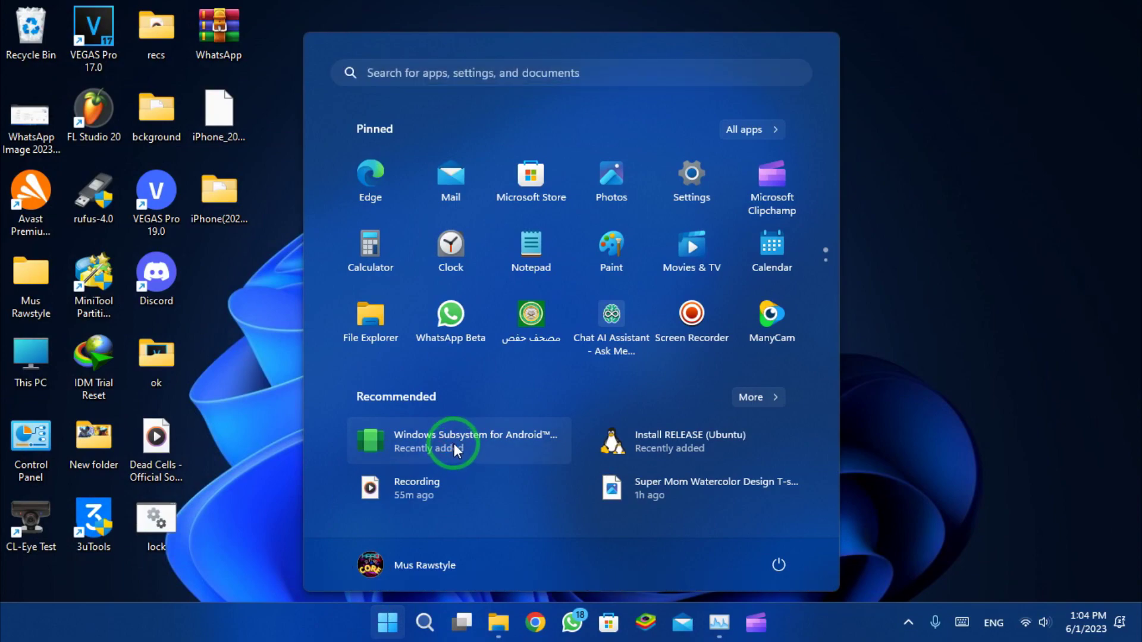
click(474, 443)
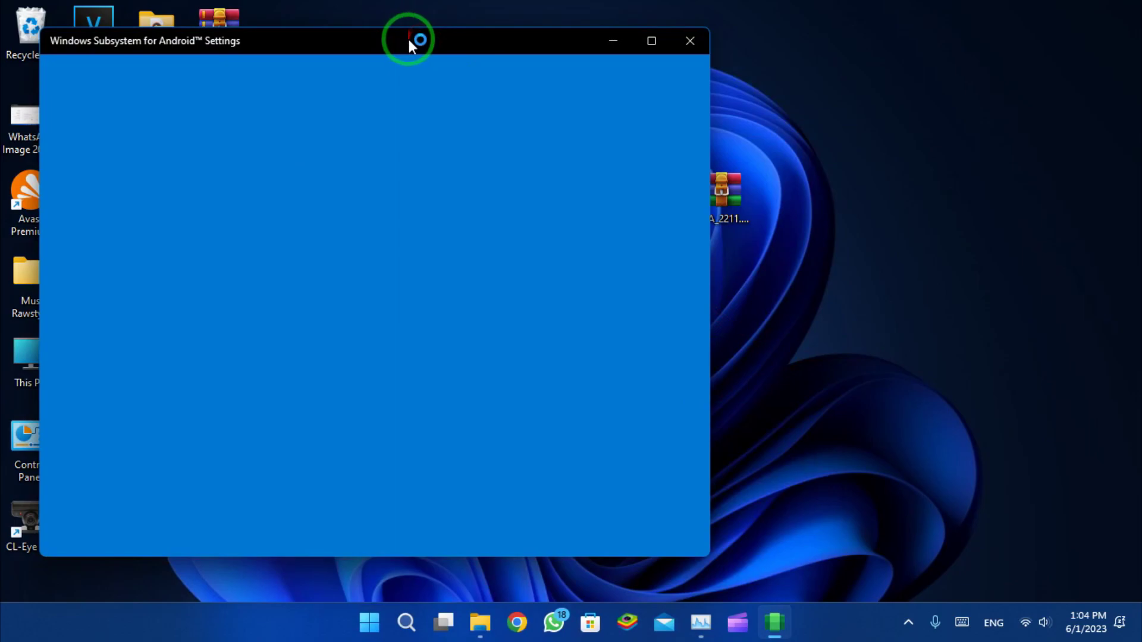
drag(408, 40, 613, 60)
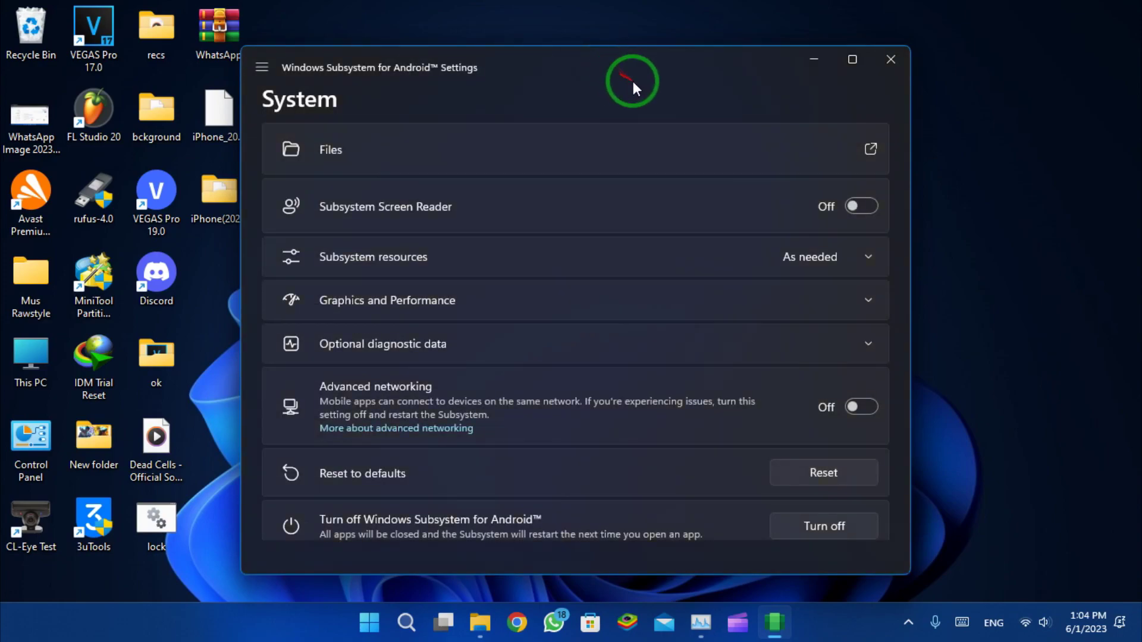
click(872, 250)
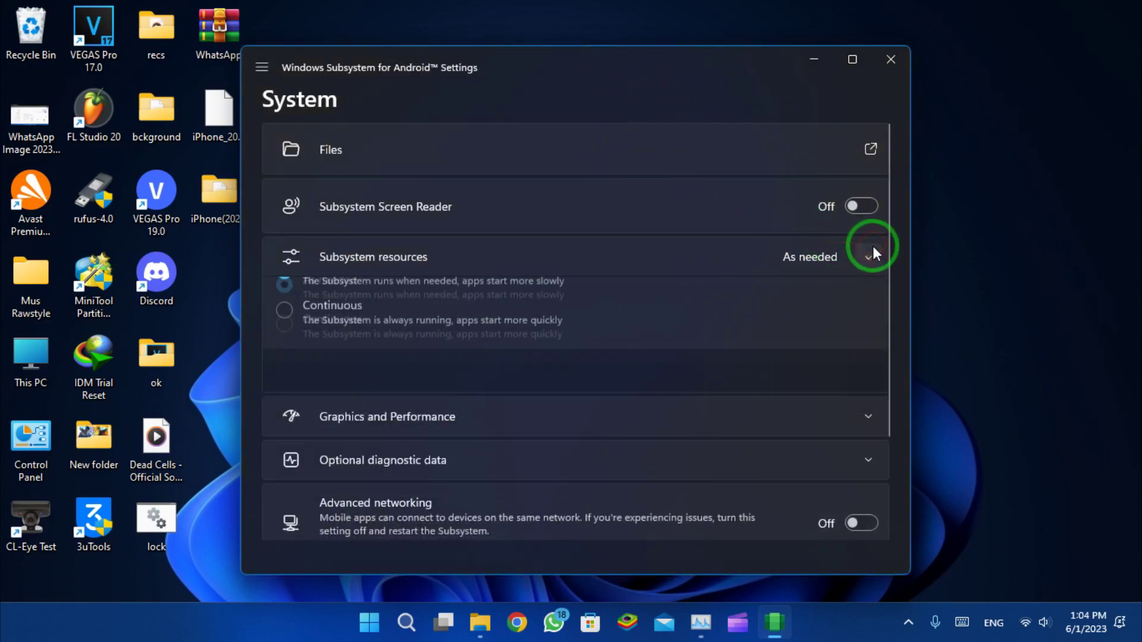
click(297, 355)
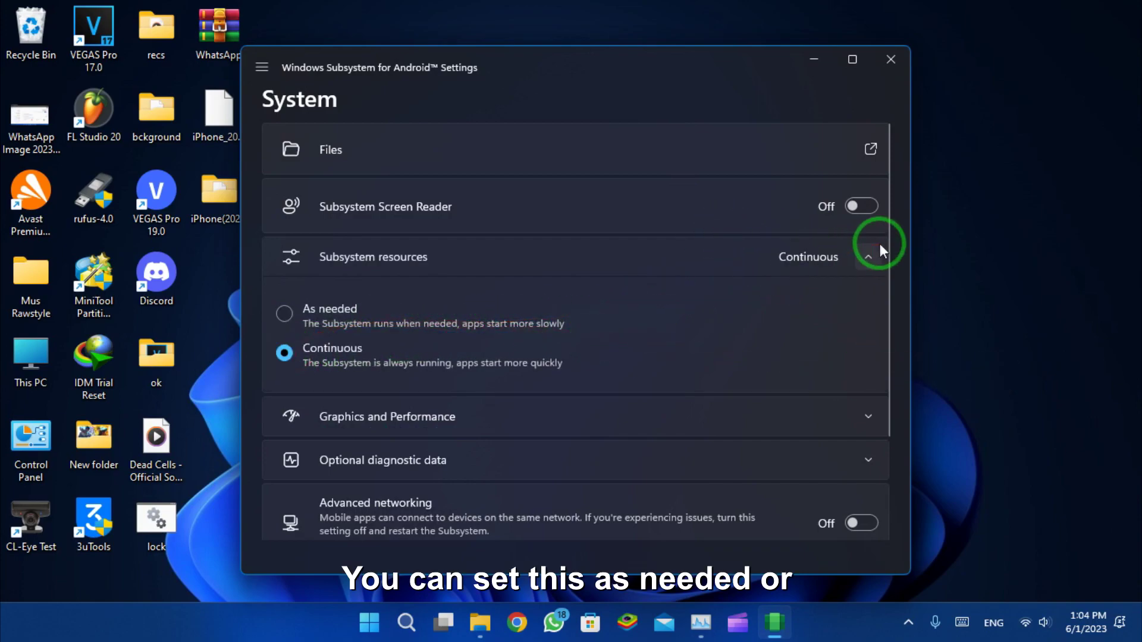
drag(889, 244, 891, 256)
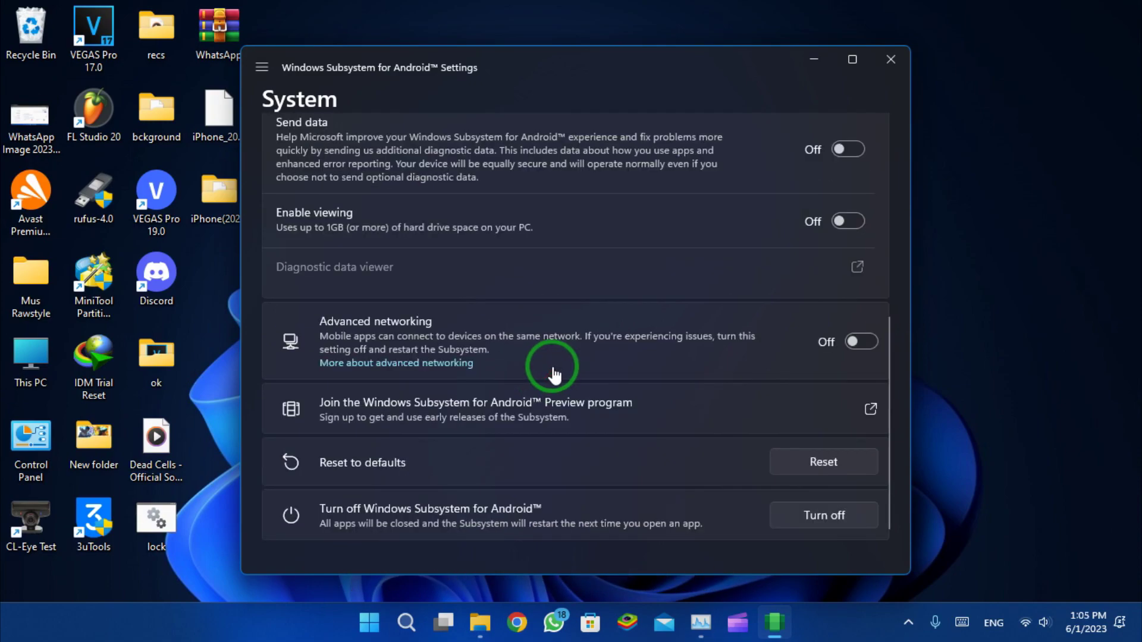
Step: On the Developer page, turn Developer mode on and open Manage developer settings
click(263, 68)
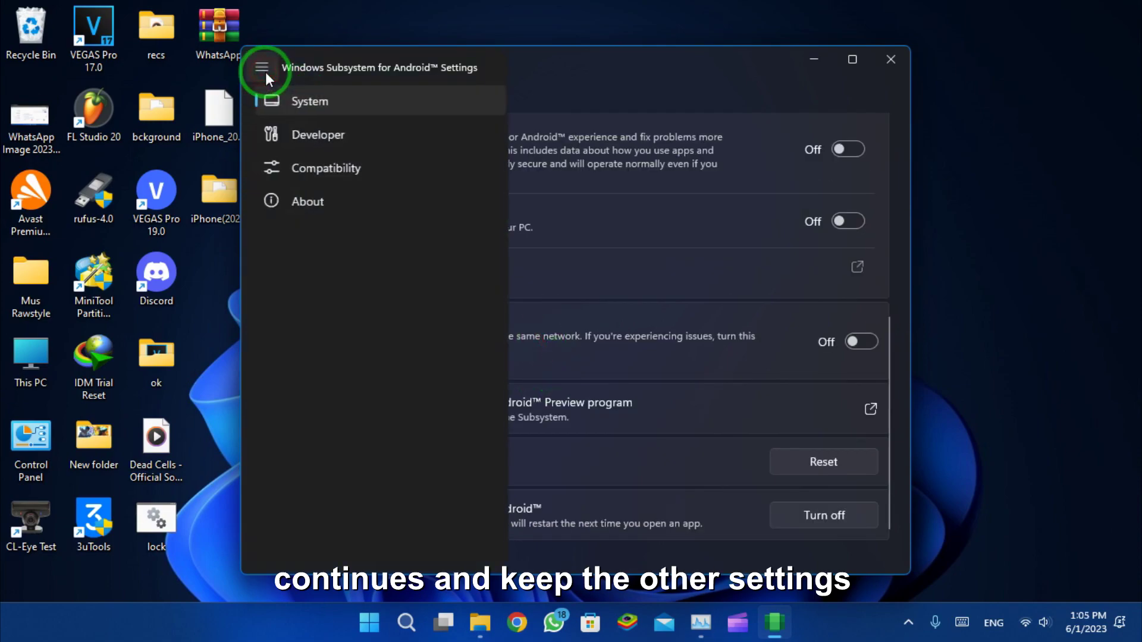
click(303, 132)
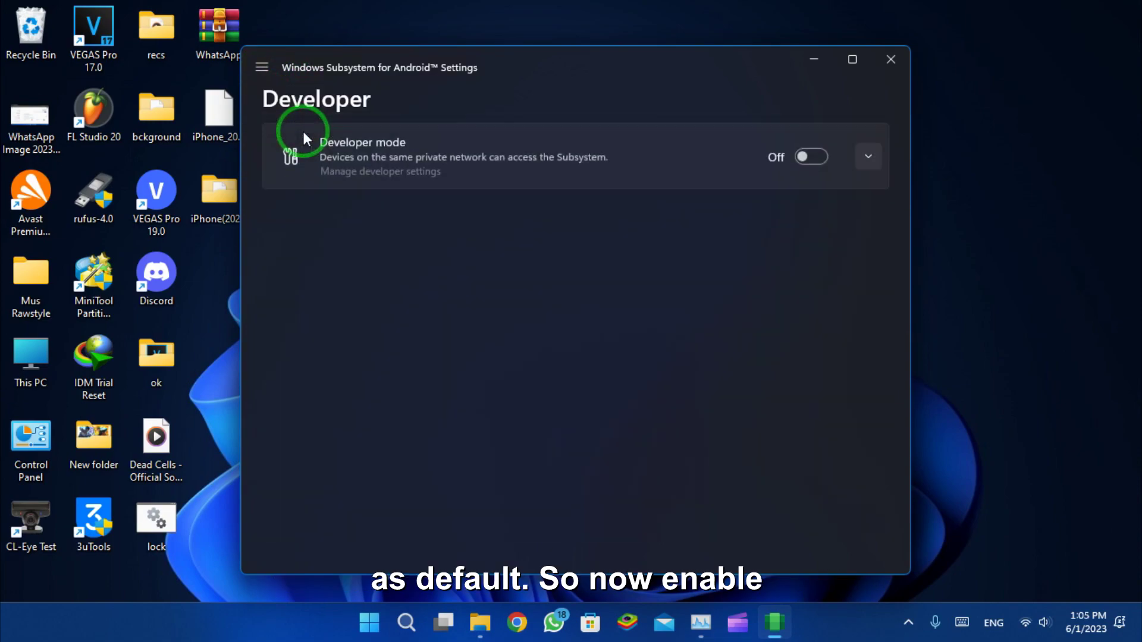
click(803, 157)
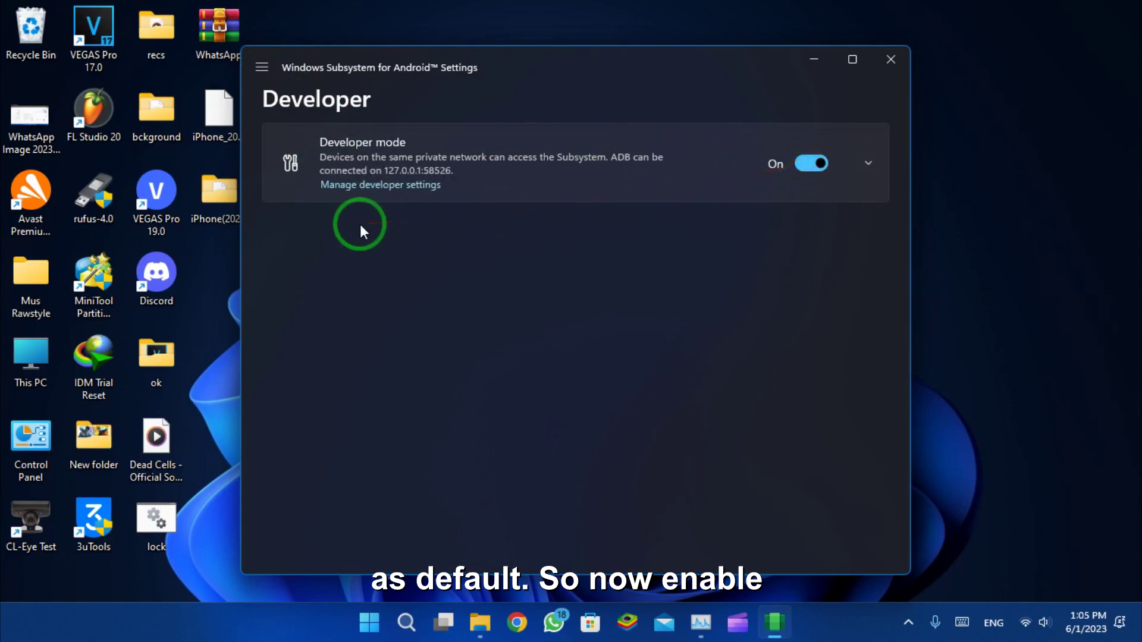
click(402, 188)
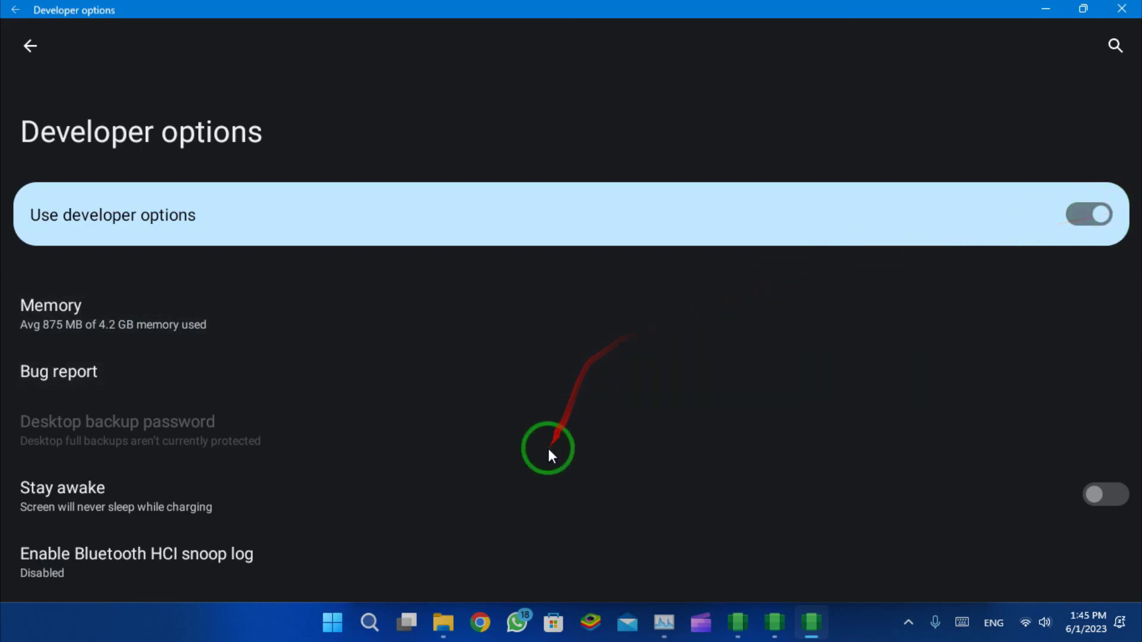
Step: Set Default USB configuration to File Transfer, then return to the Developer options list
scroll(502, 344, down, 3)
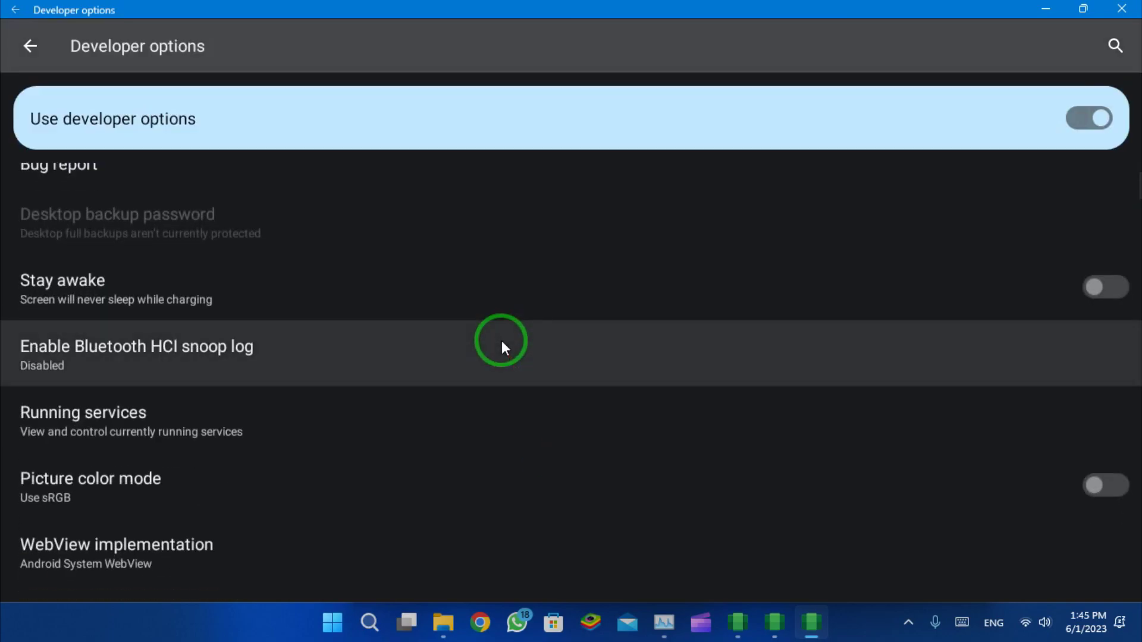
scroll(501, 345, down, 3)
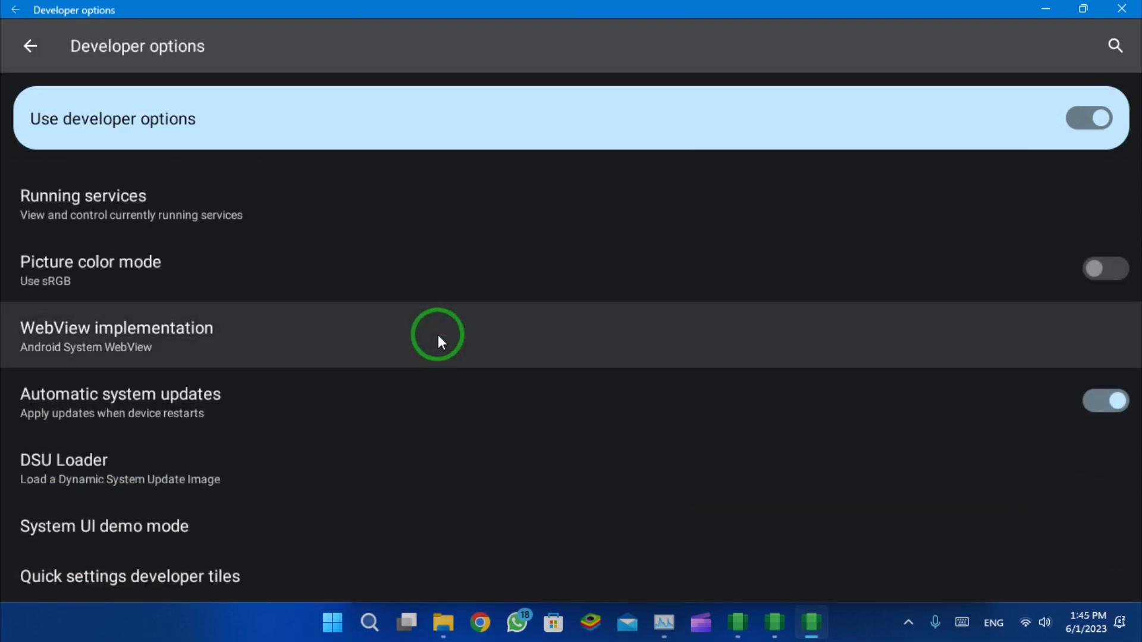
scroll(438, 334, down, 3)
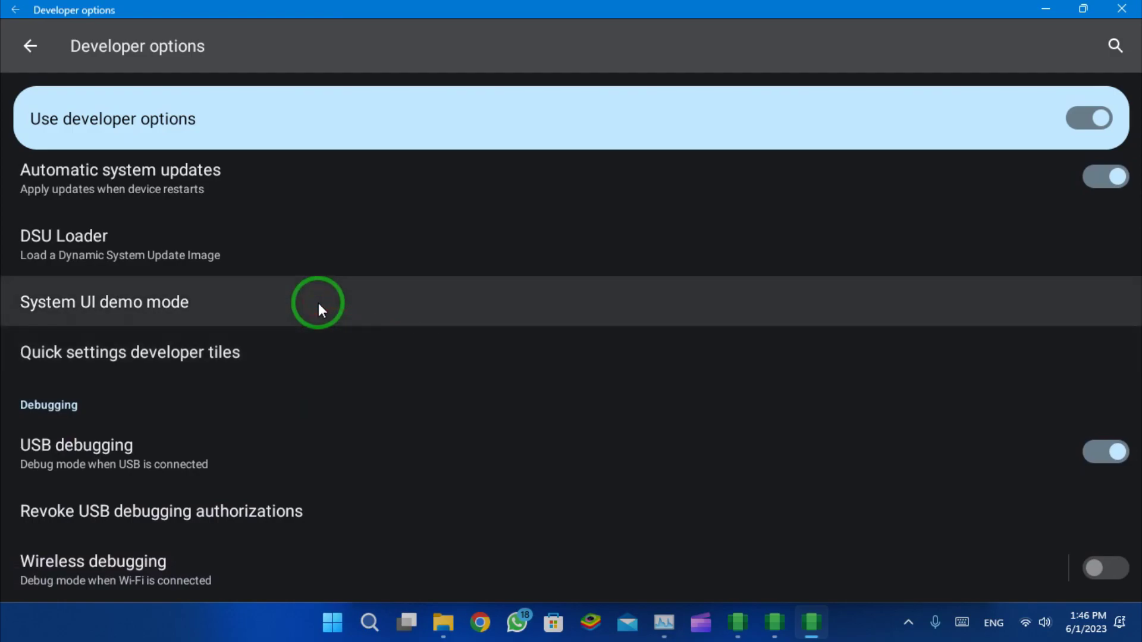
scroll(304, 324, down, 9)
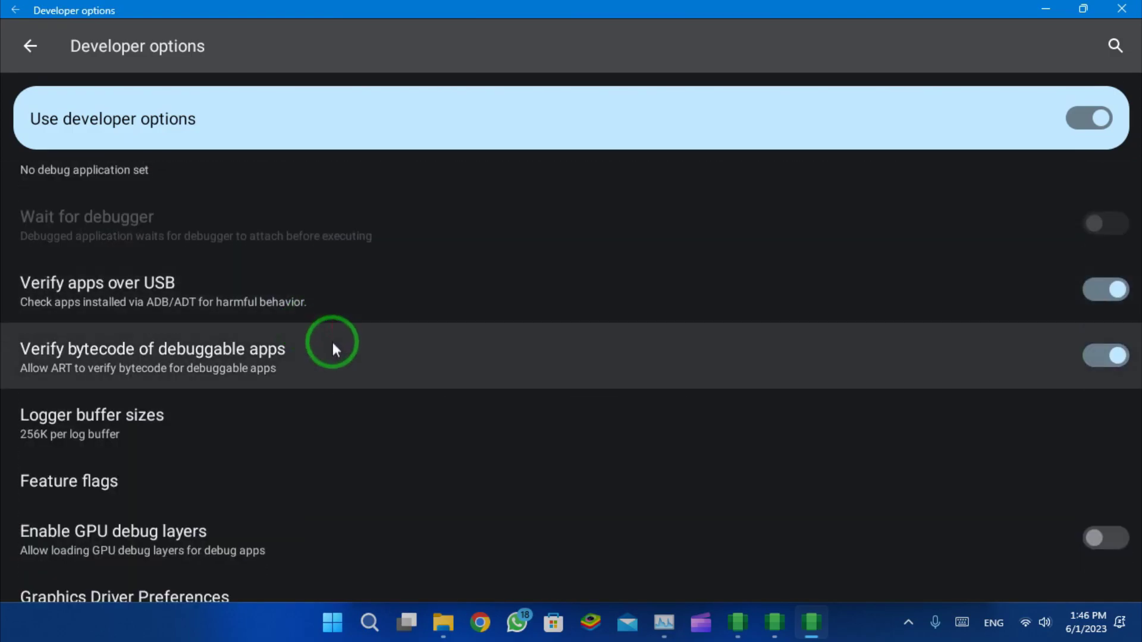
scroll(333, 357, down, 6)
scroll(343, 417, down, 6)
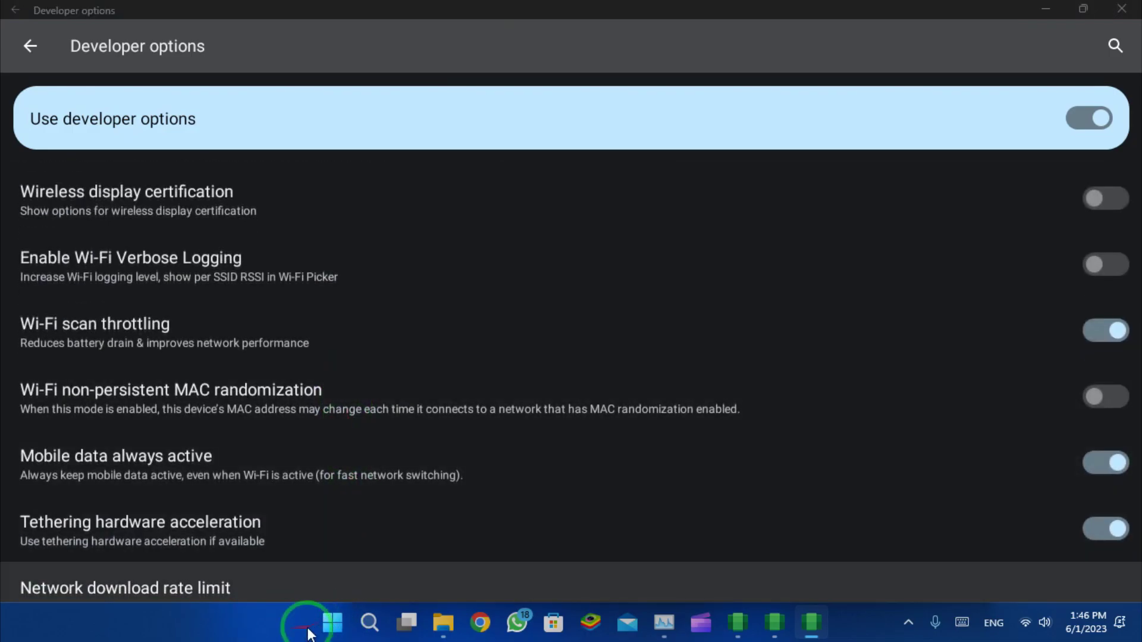
click(815, 635)
scroll(387, 387, down, 3)
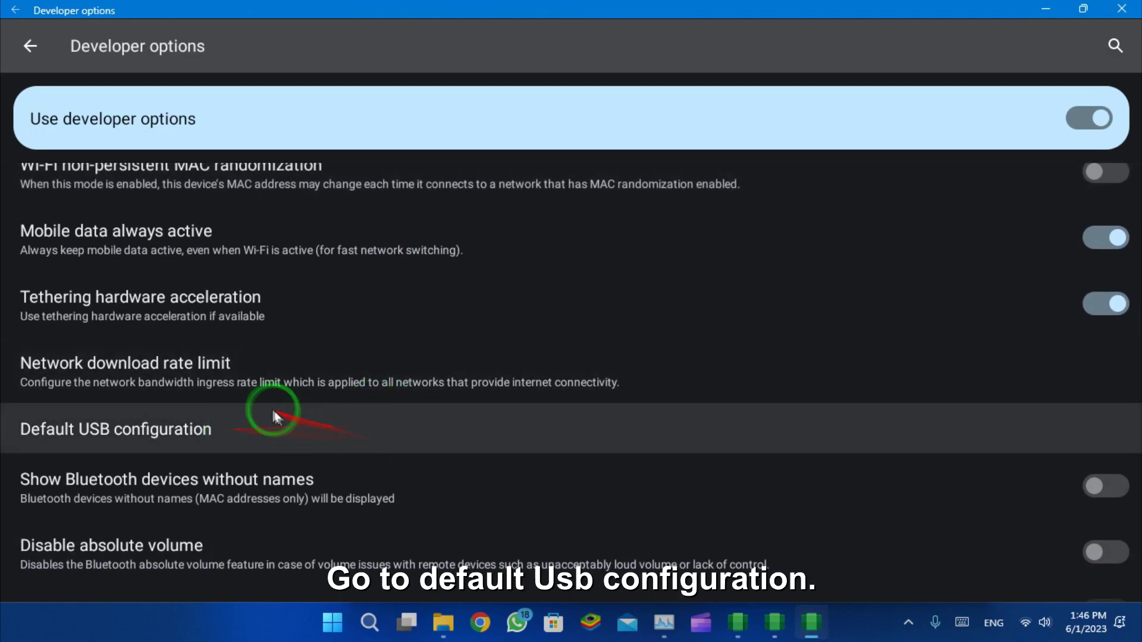
click(291, 421)
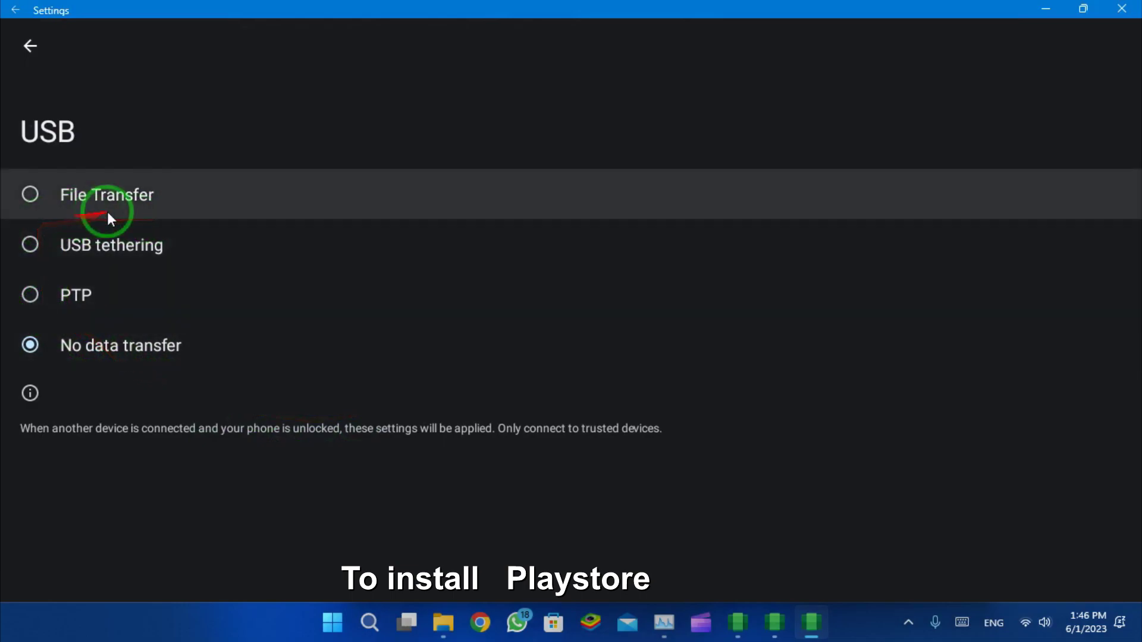
click(31, 197)
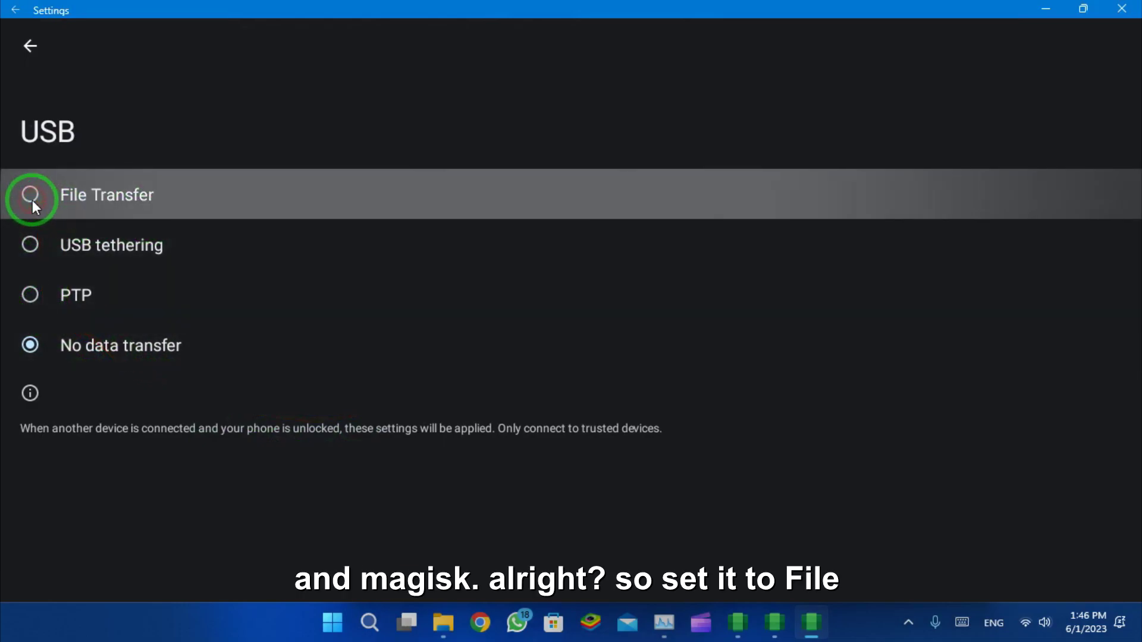
click(28, 46)
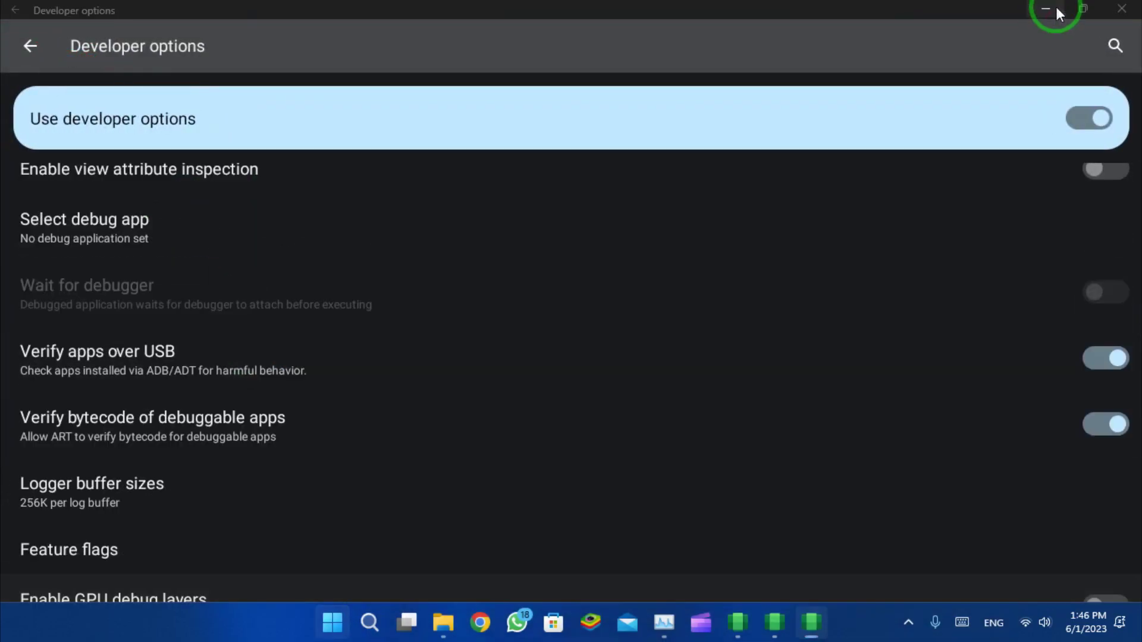
Step: Restore the Developer options window and browse Start's All apps list for the Play Store
click(1083, 8)
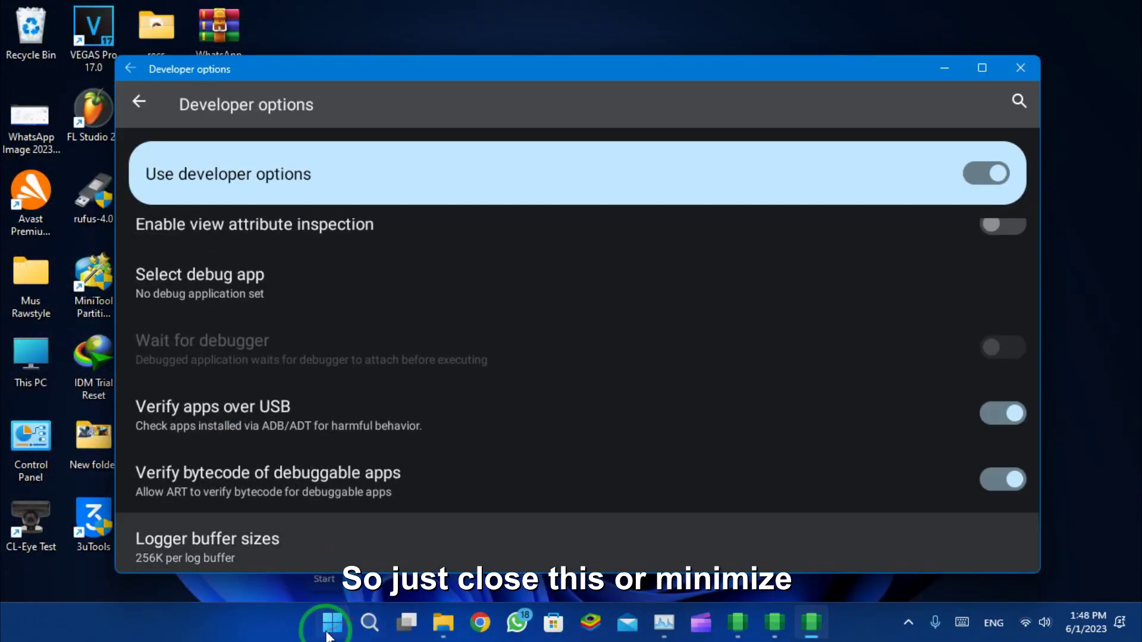
click(333, 623)
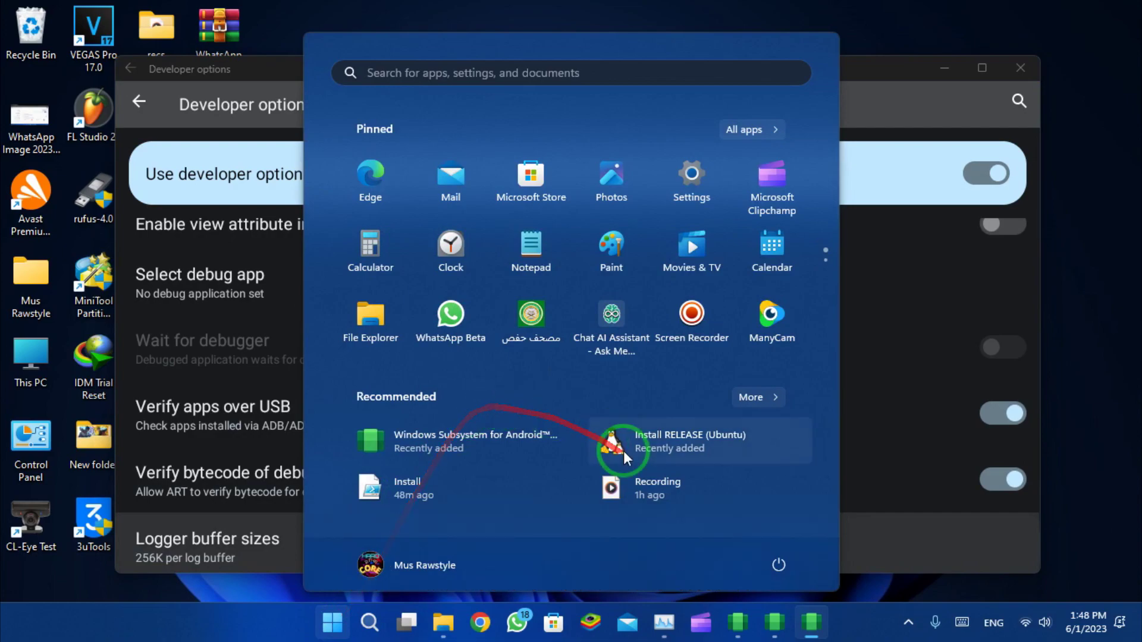
click(769, 127)
scroll(525, 347, down, 10)
scroll(525, 347, down, 5)
scroll(504, 360, down, 5)
scroll(500, 366, down, 5)
scroll(512, 357, up, 2)
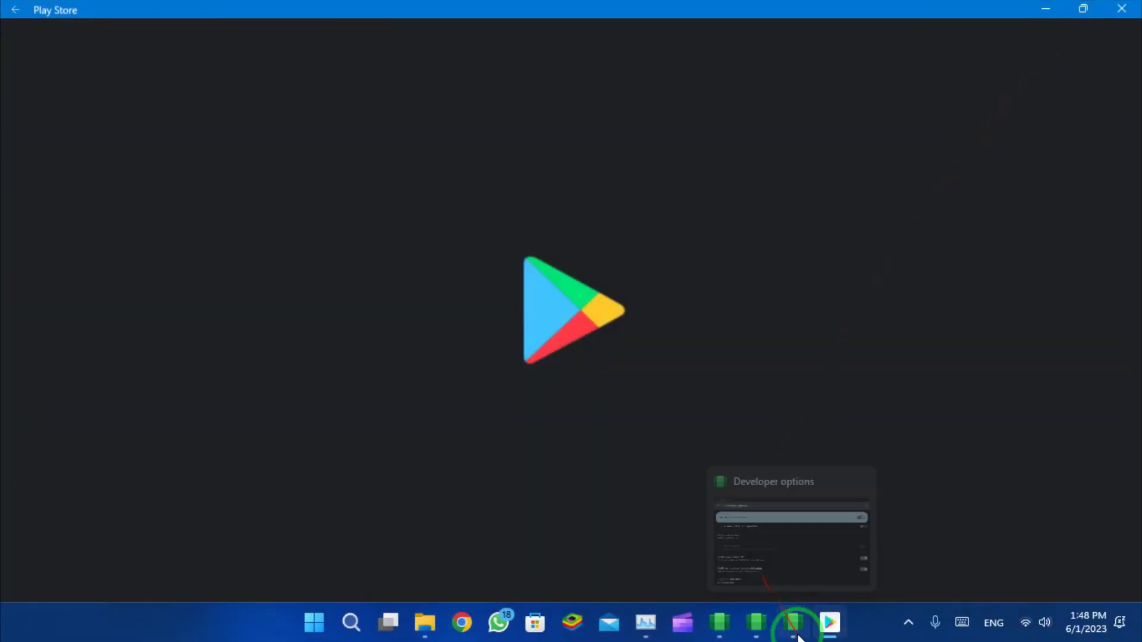
Step: Close Developer options, then open and minimize Files to reveal the Play Store sign-in screen
click(796, 631)
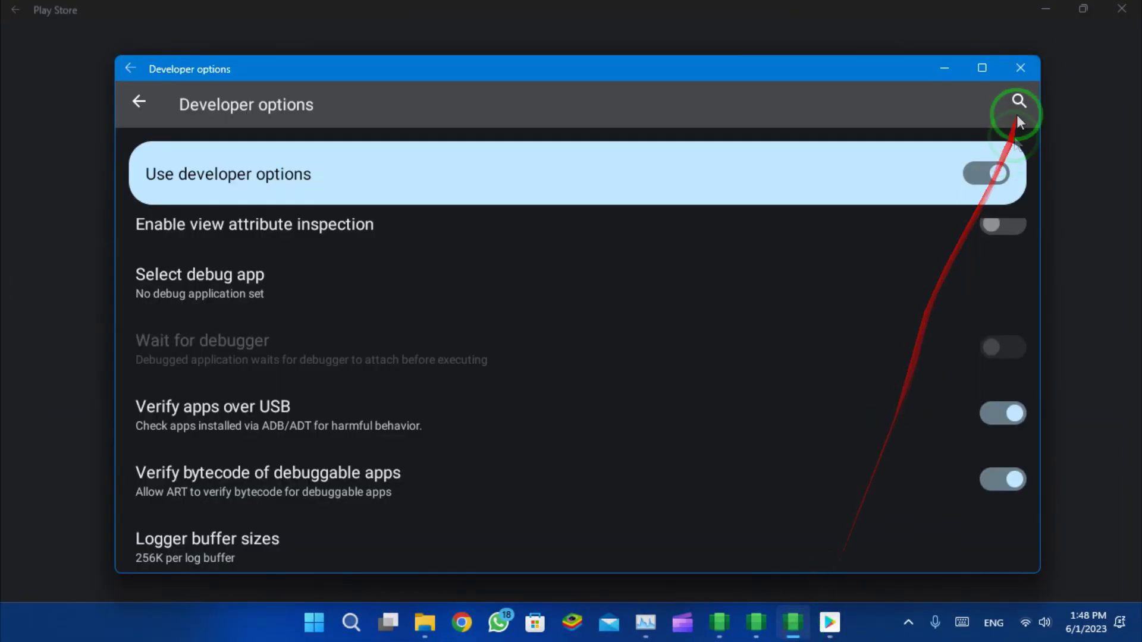
click(1021, 68)
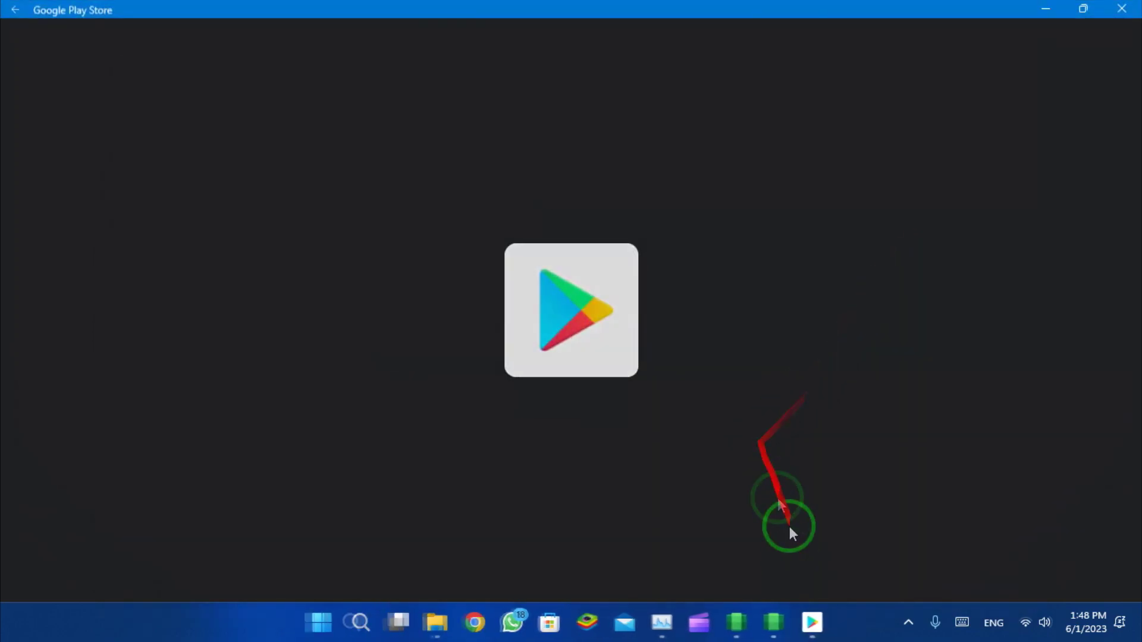
click(772, 635)
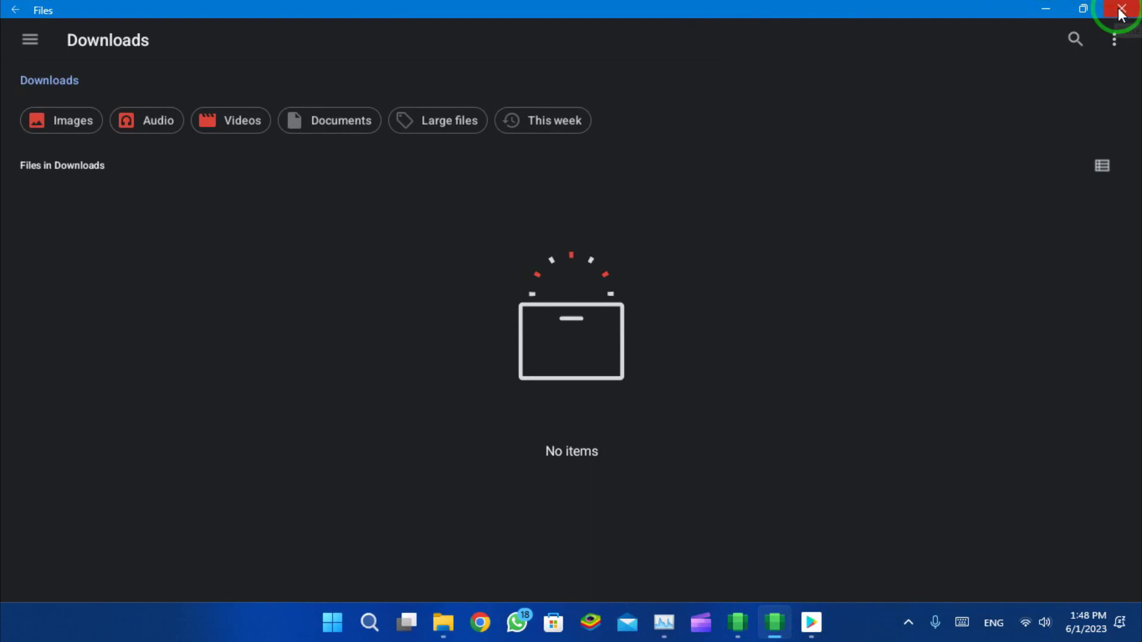
click(1042, 12)
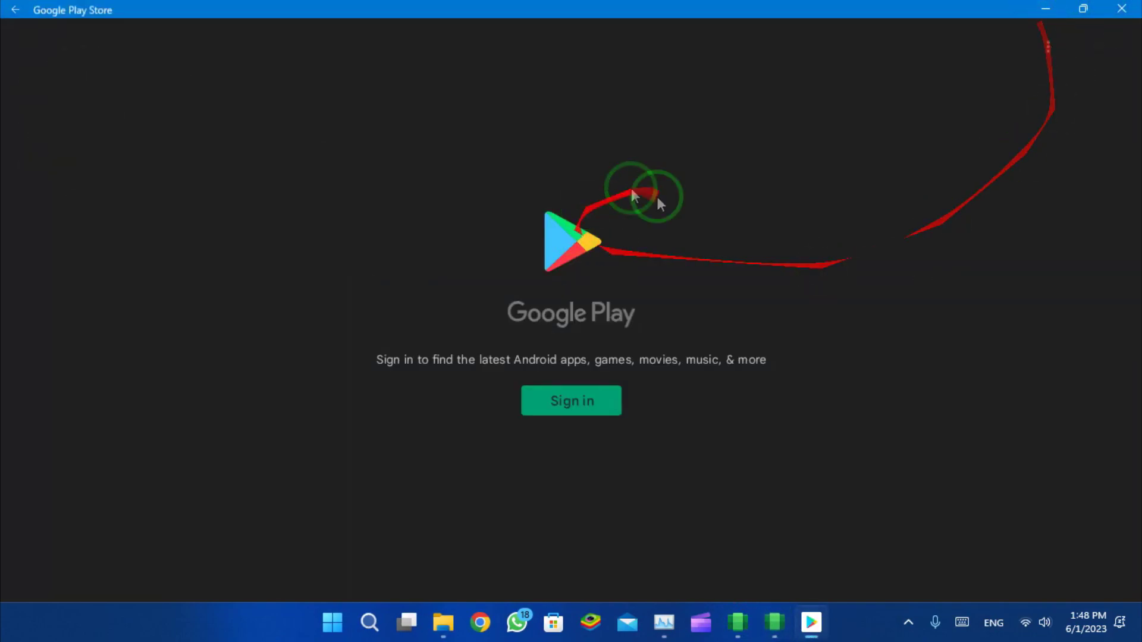
Step: Sign in to Google Play, search for 'root checker', and install Root Checker
click(556, 406)
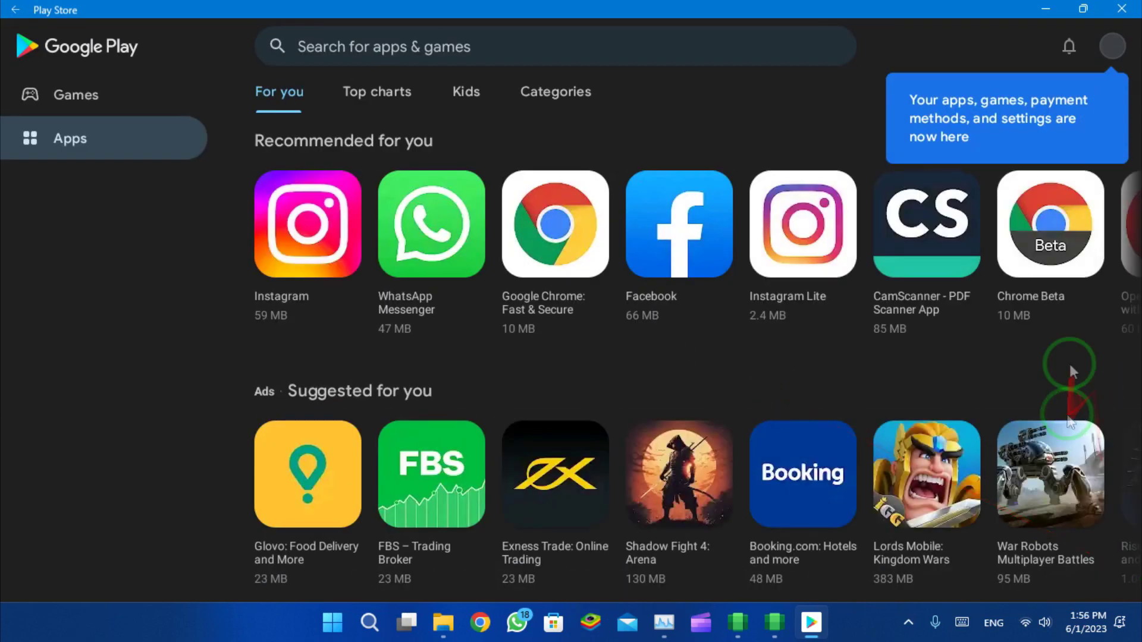
click(415, 54)
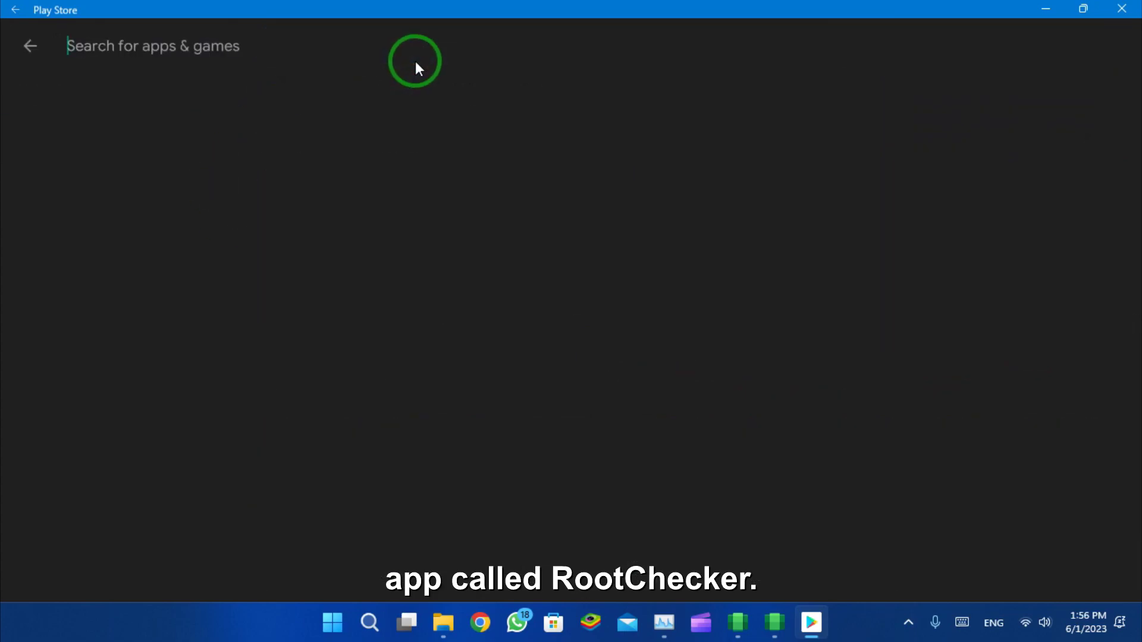
text(rootchecker)
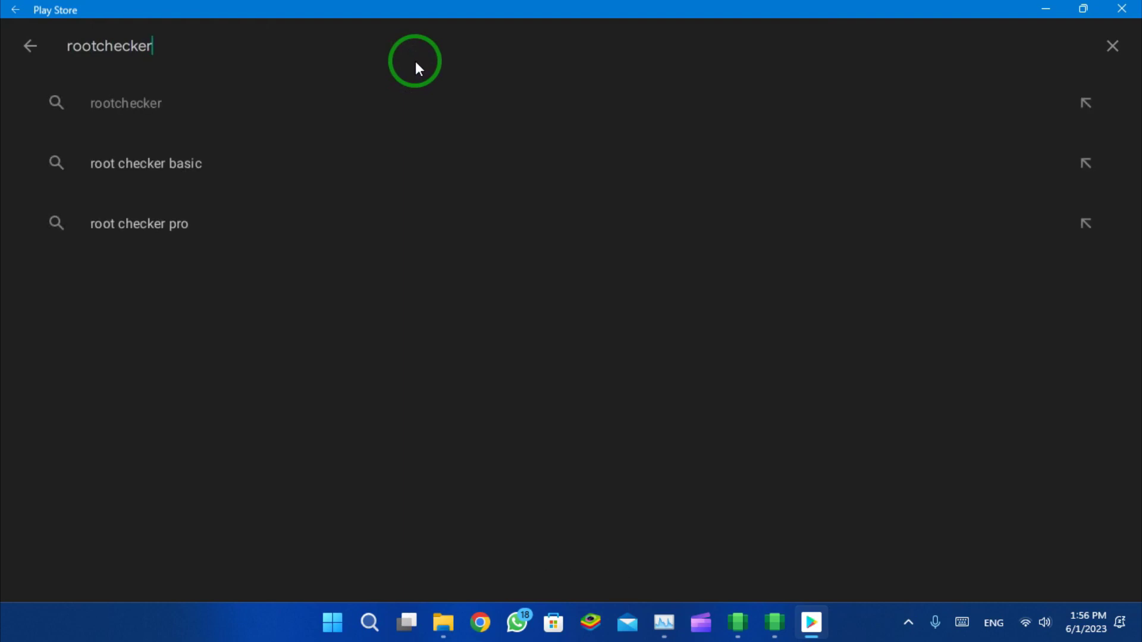
key(Return)
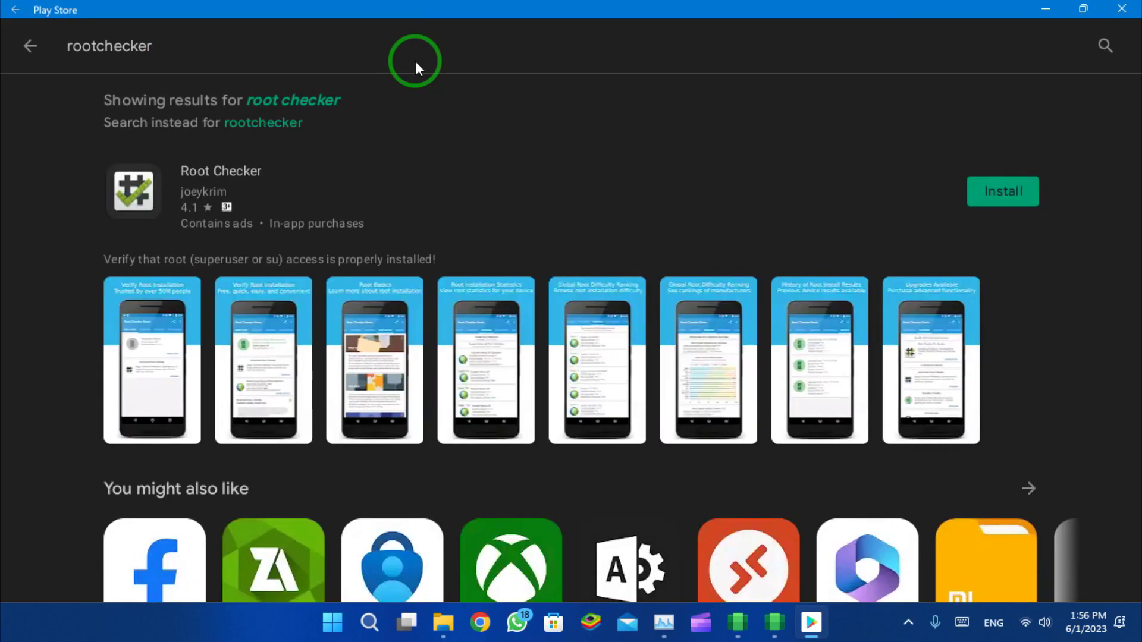
click(1006, 194)
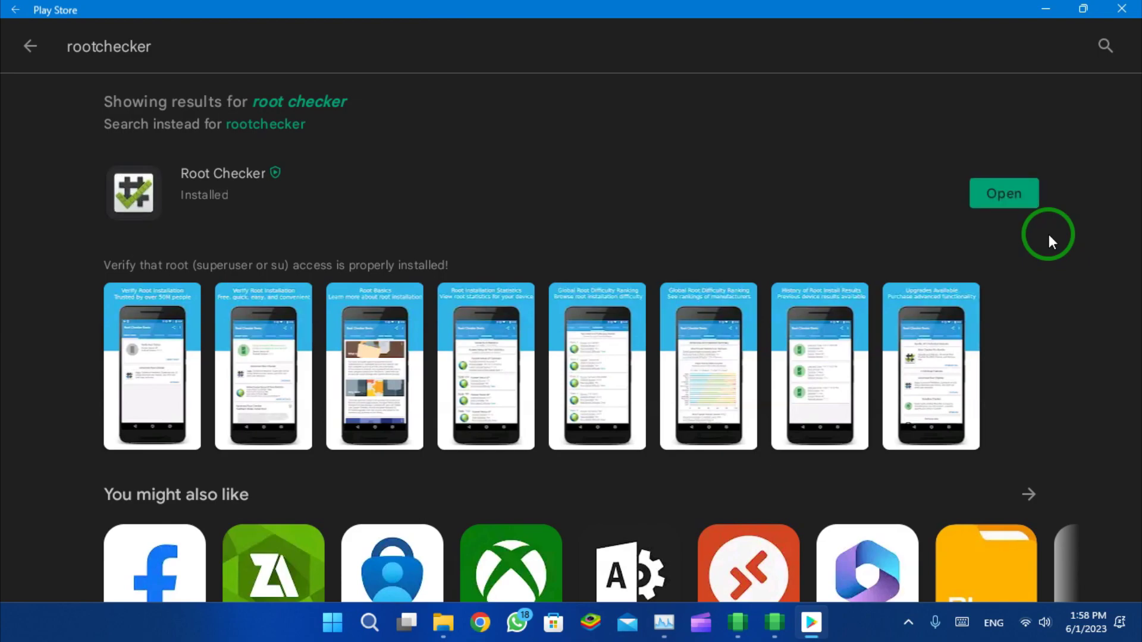
Step: Open Root Checker, allow notifications, accept the disclaimer, verify root, and grant superuser access
click(980, 202)
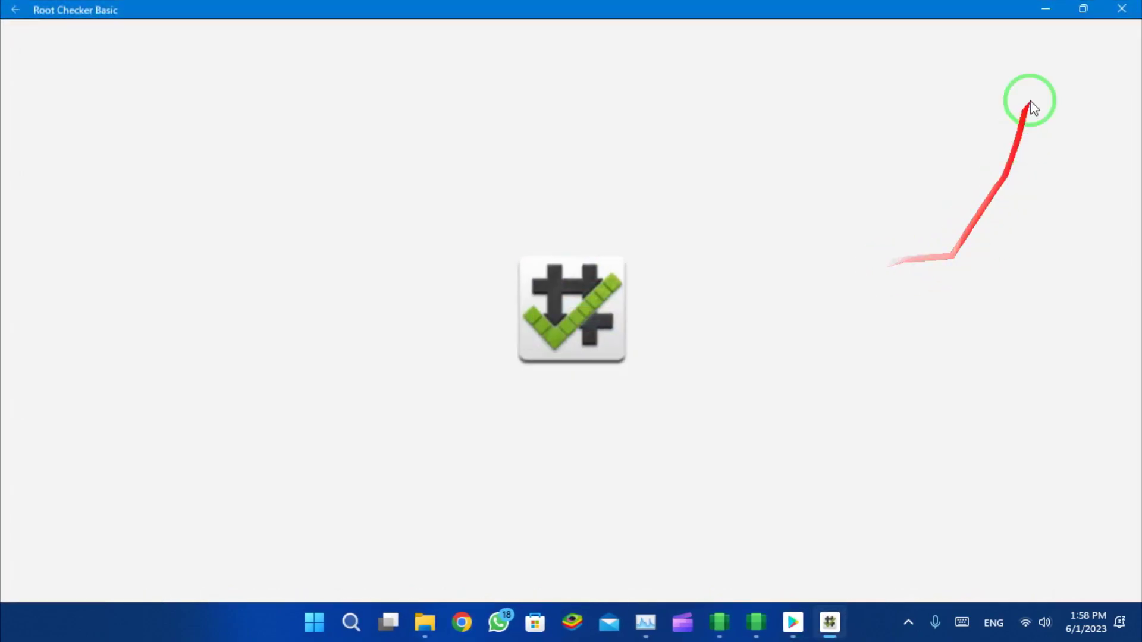
click(1084, 9)
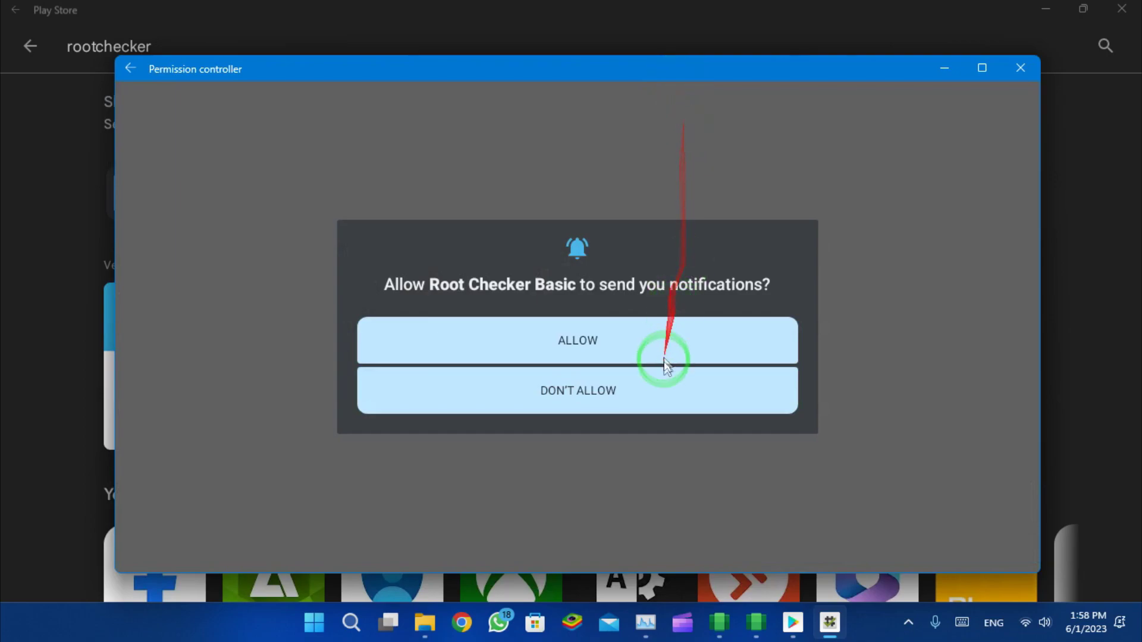
click(664, 387)
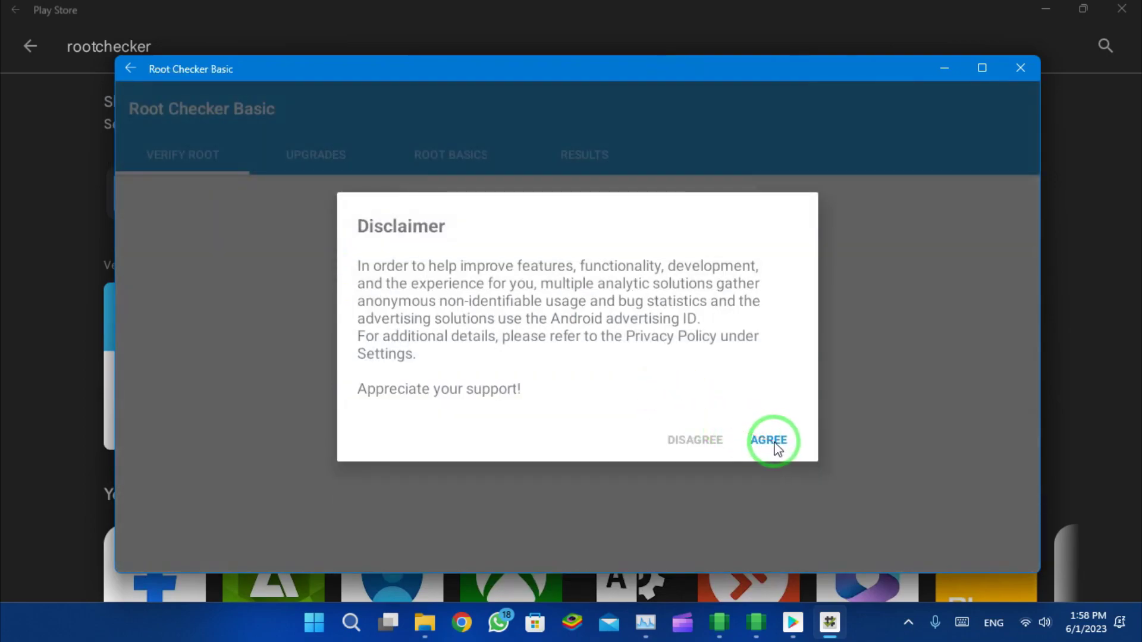
click(773, 444)
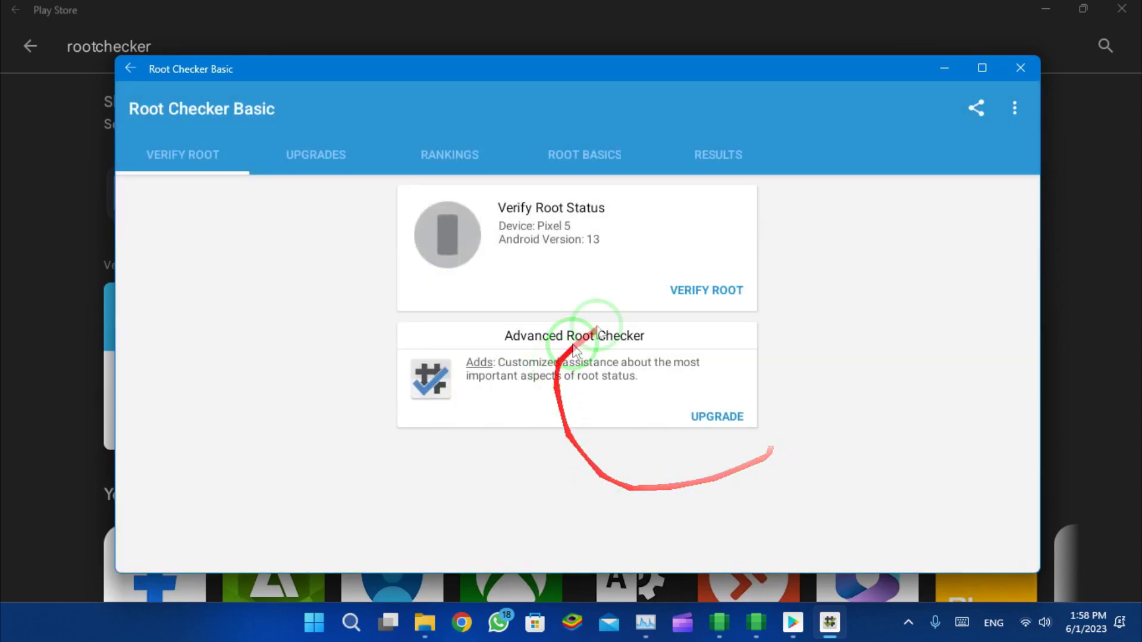
click(706, 292)
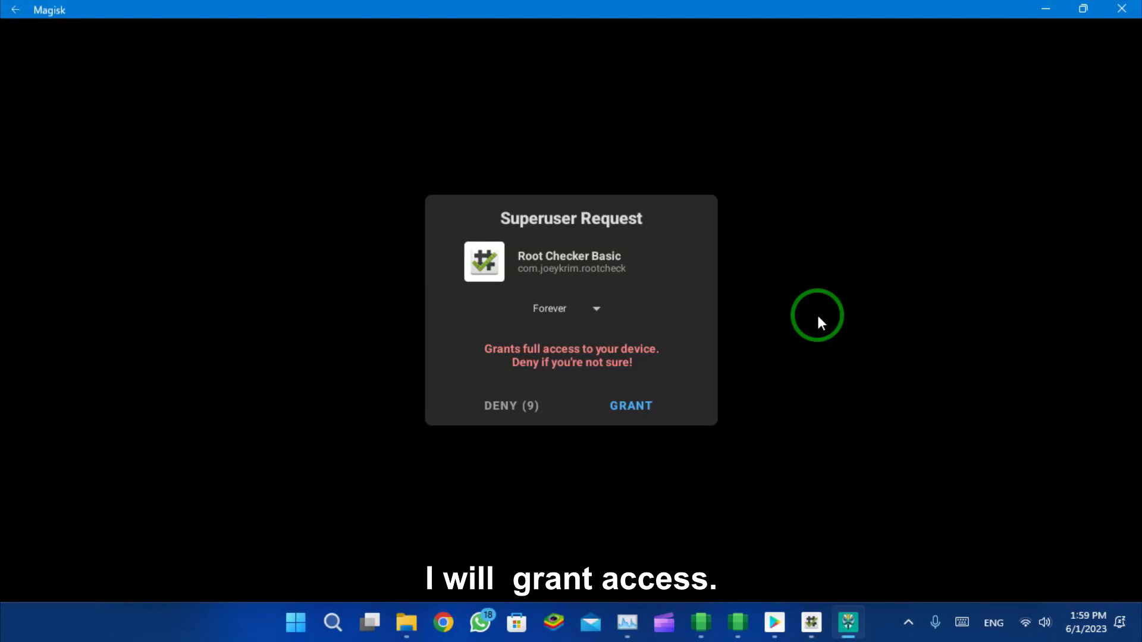
click(624, 400)
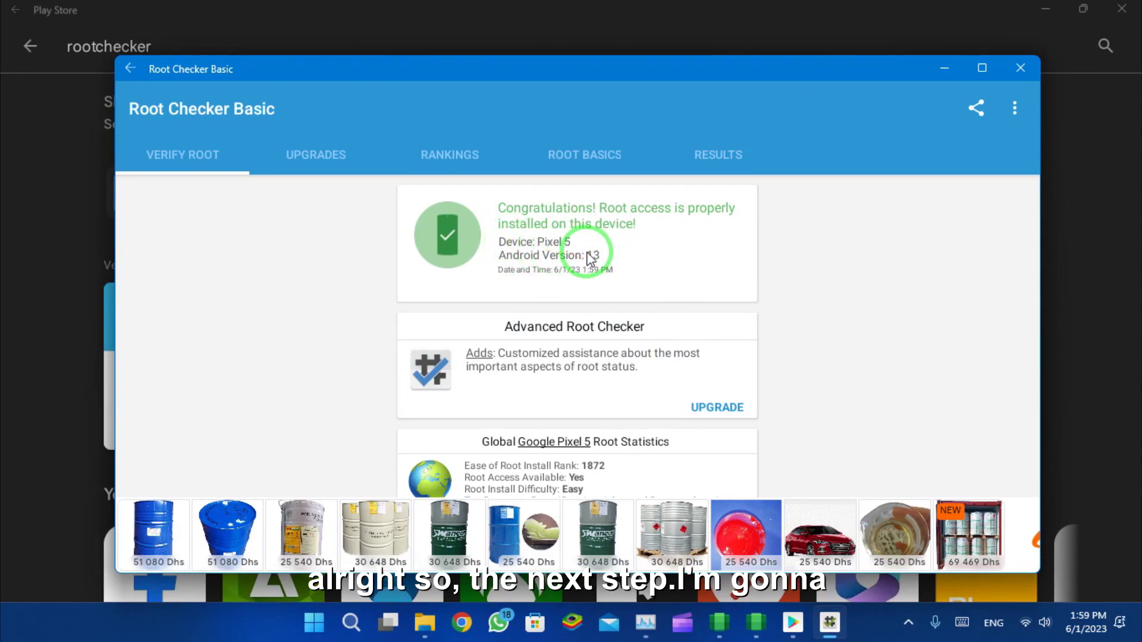
Step: Close Root Checker and search the Play Store for 'laun' launcher apps
click(139, 66)
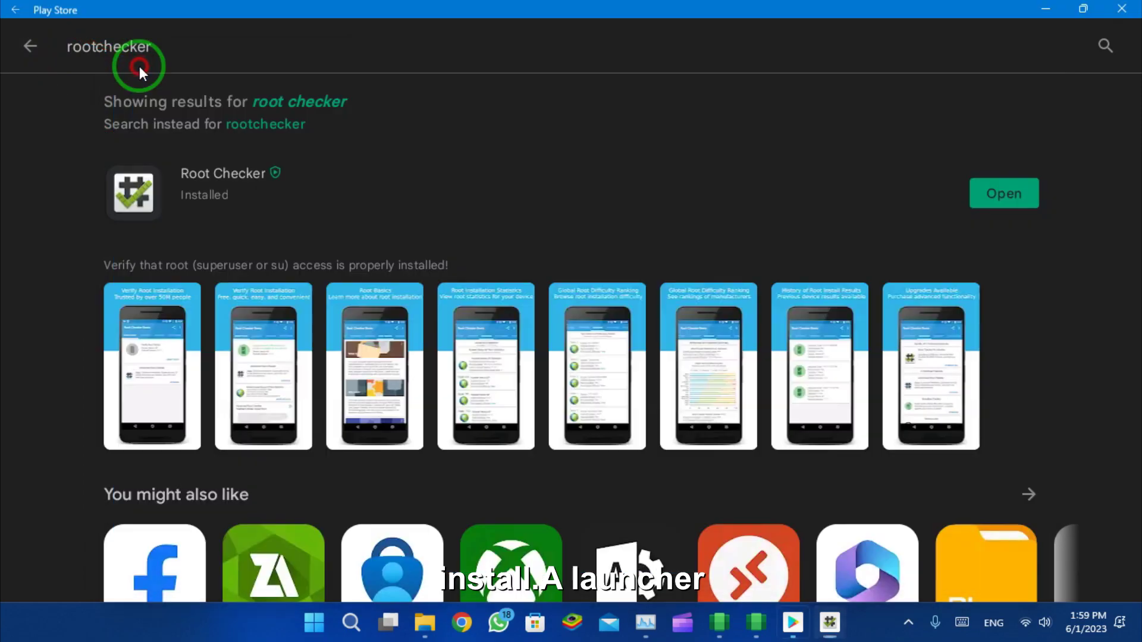
click(32, 48)
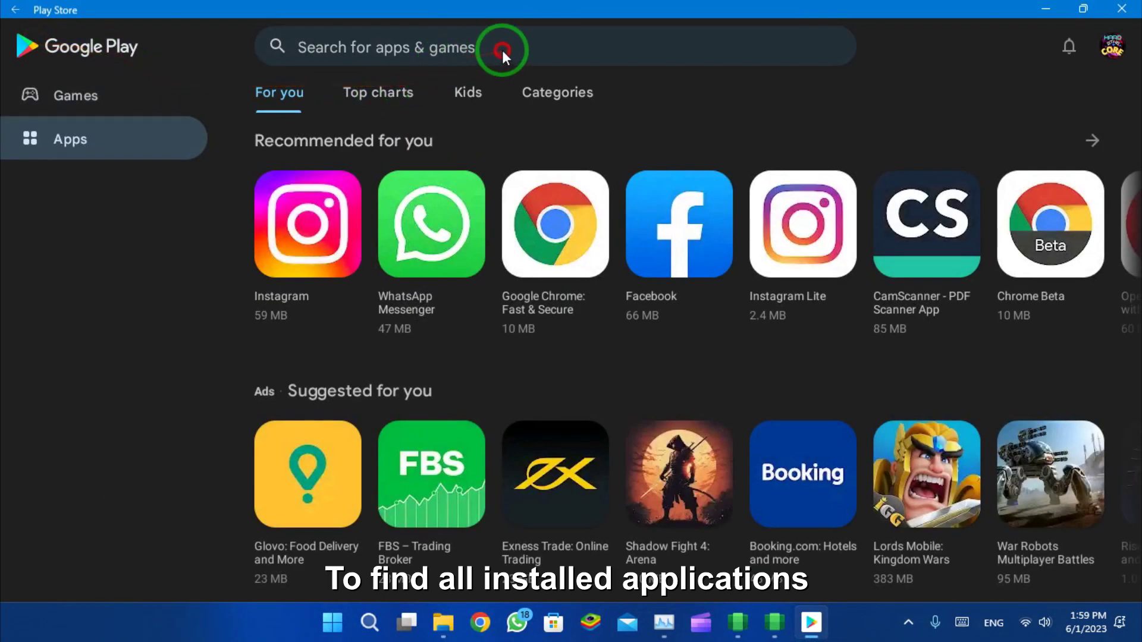
click(503, 50)
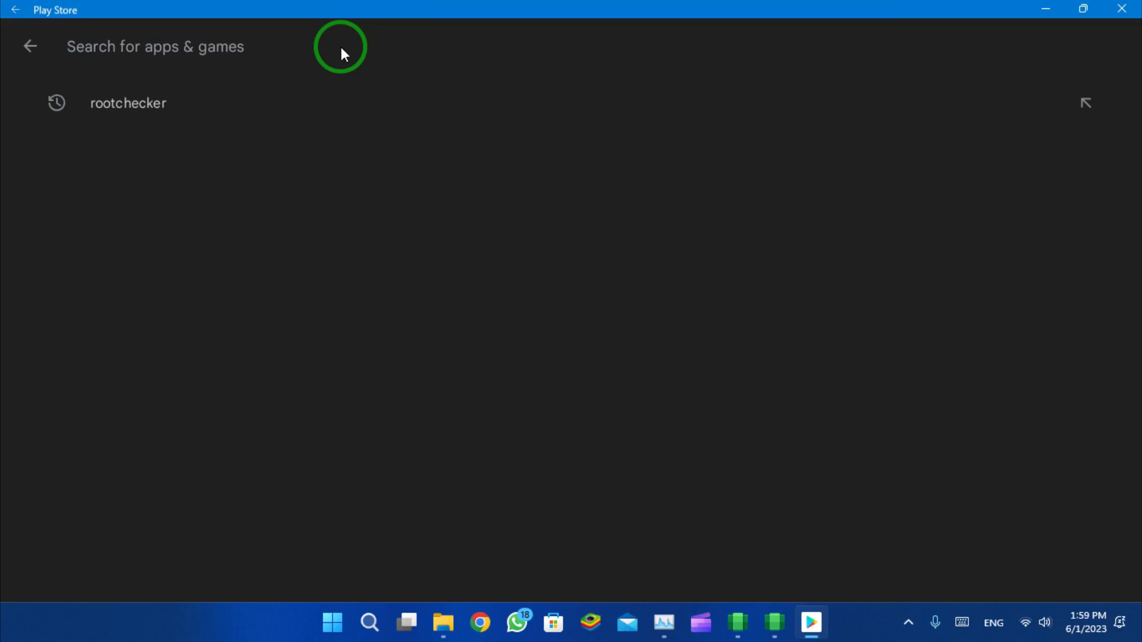
text(launcher)
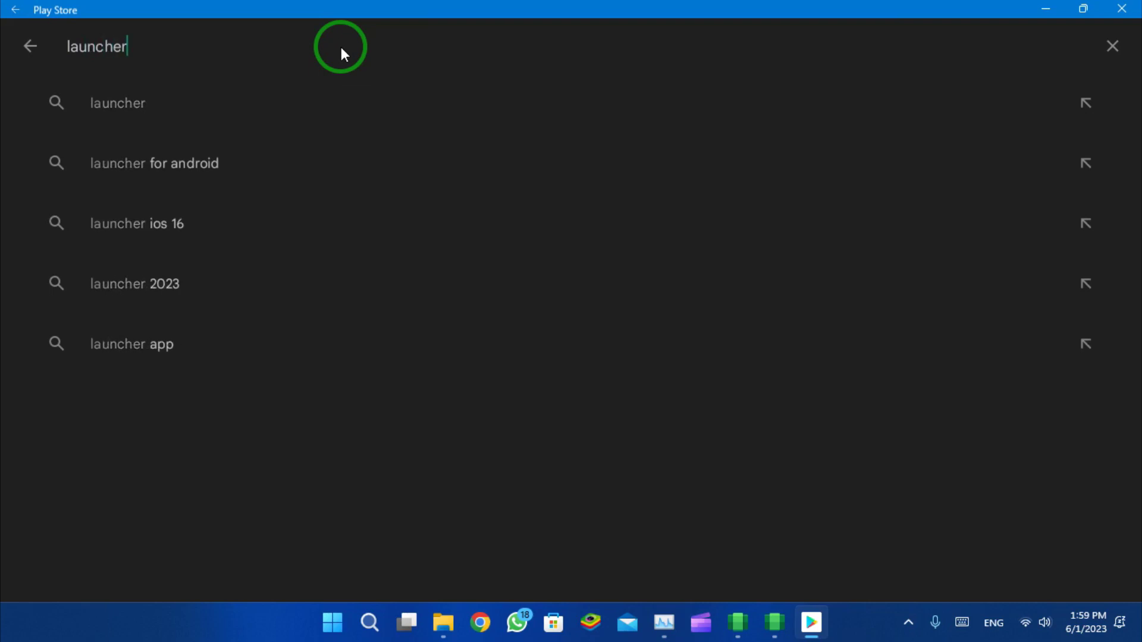
key(Return)
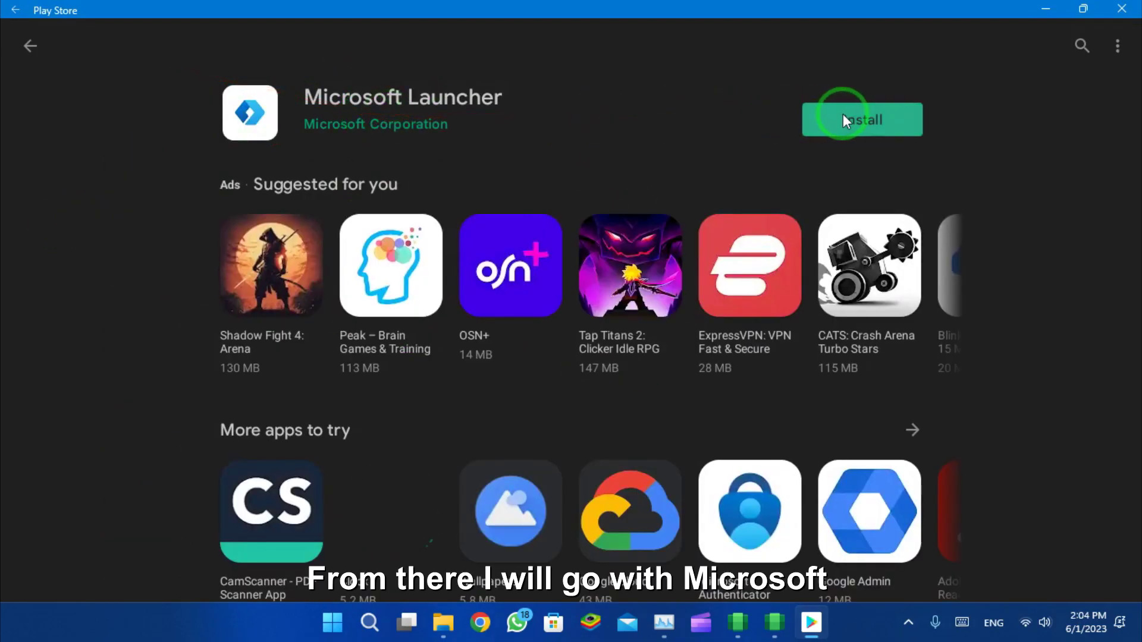
Step: Open Microsoft Launcher's store page and start installing it
click(843, 113)
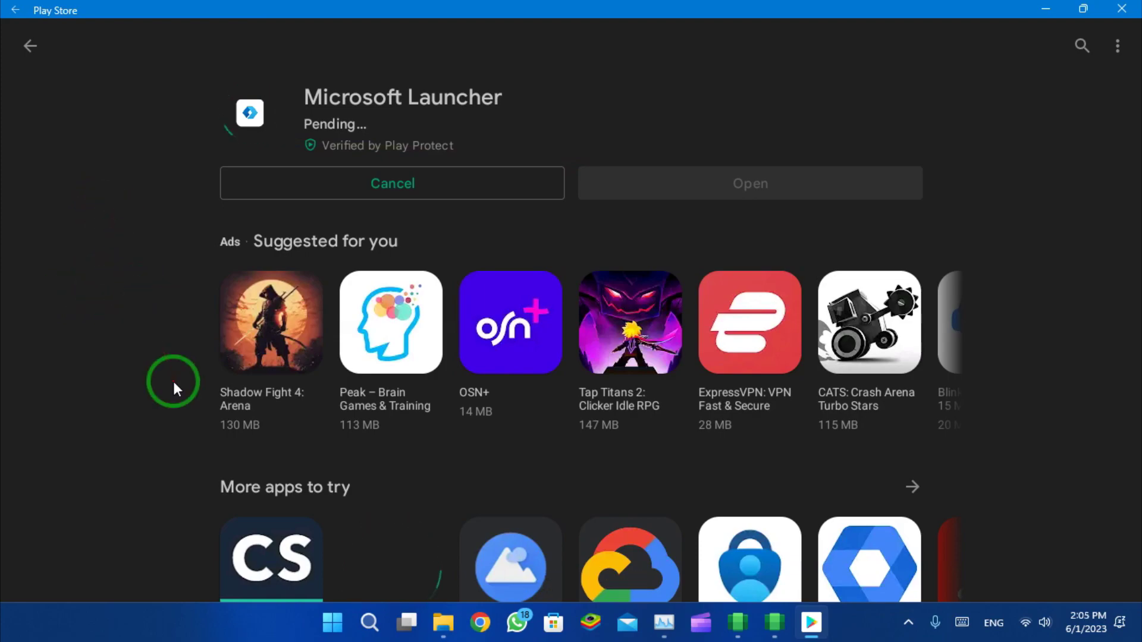
scroll(214, 407, down, 3)
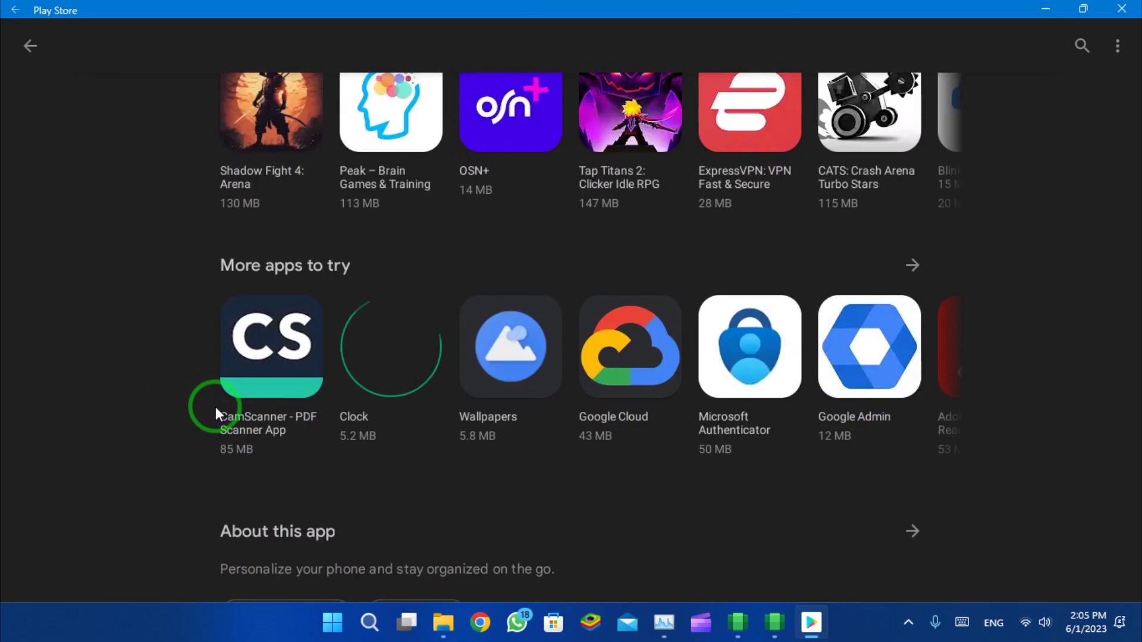
scroll(217, 406, up, 3)
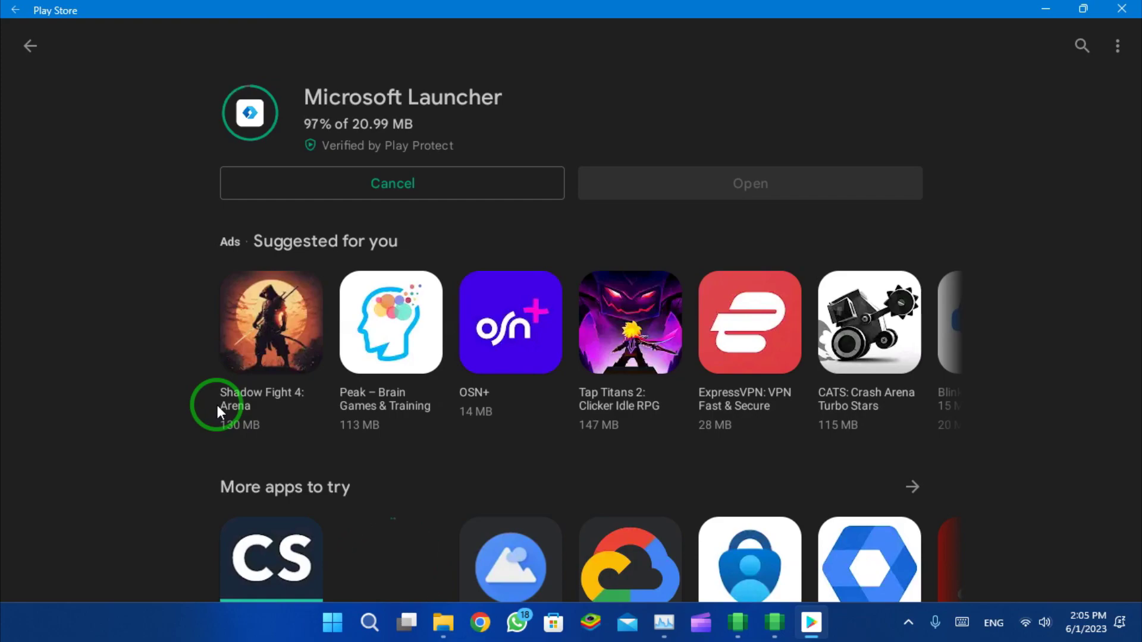
click(252, 404)
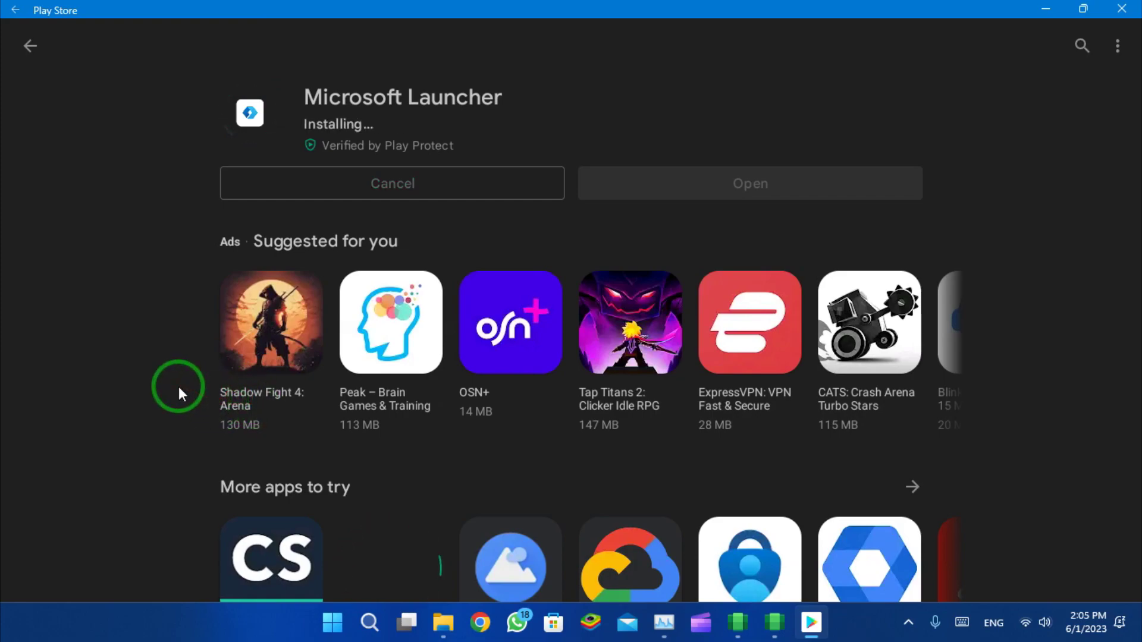
Step: Launch Microsoft Launcher, allow location once and media access, and pick the Bing daily wallpaper
click(738, 190)
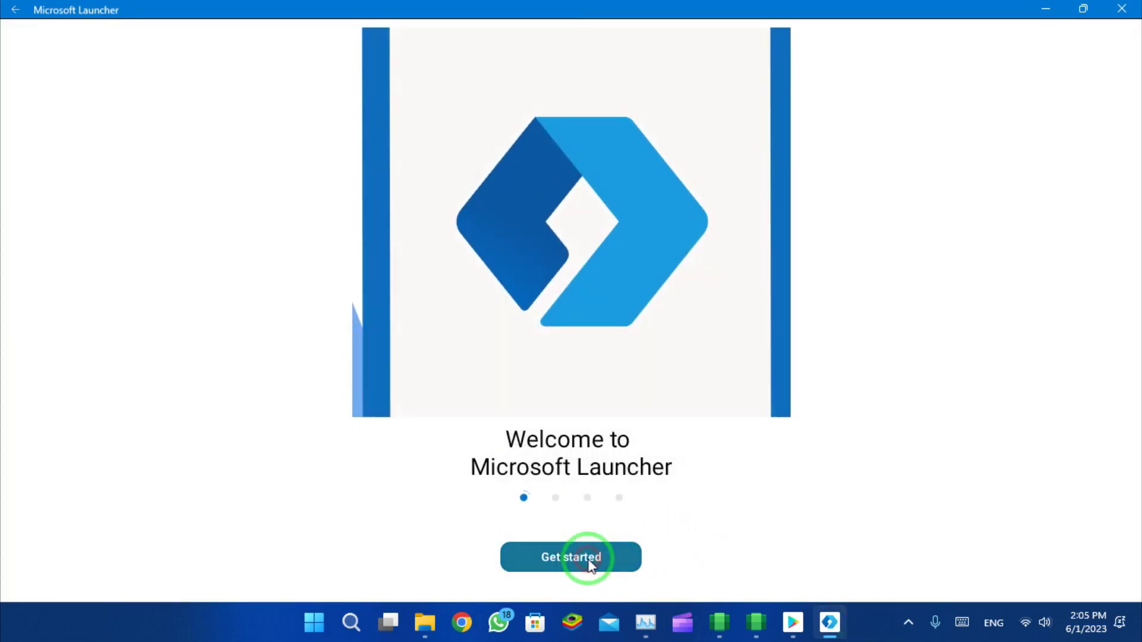
click(583, 556)
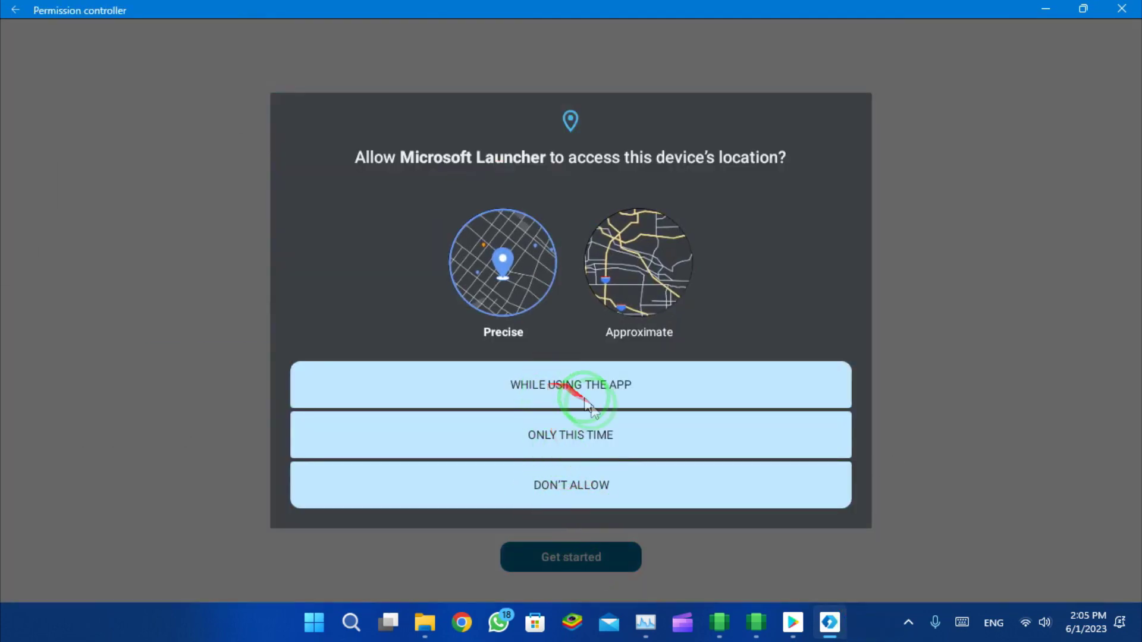
click(587, 441)
click(549, 343)
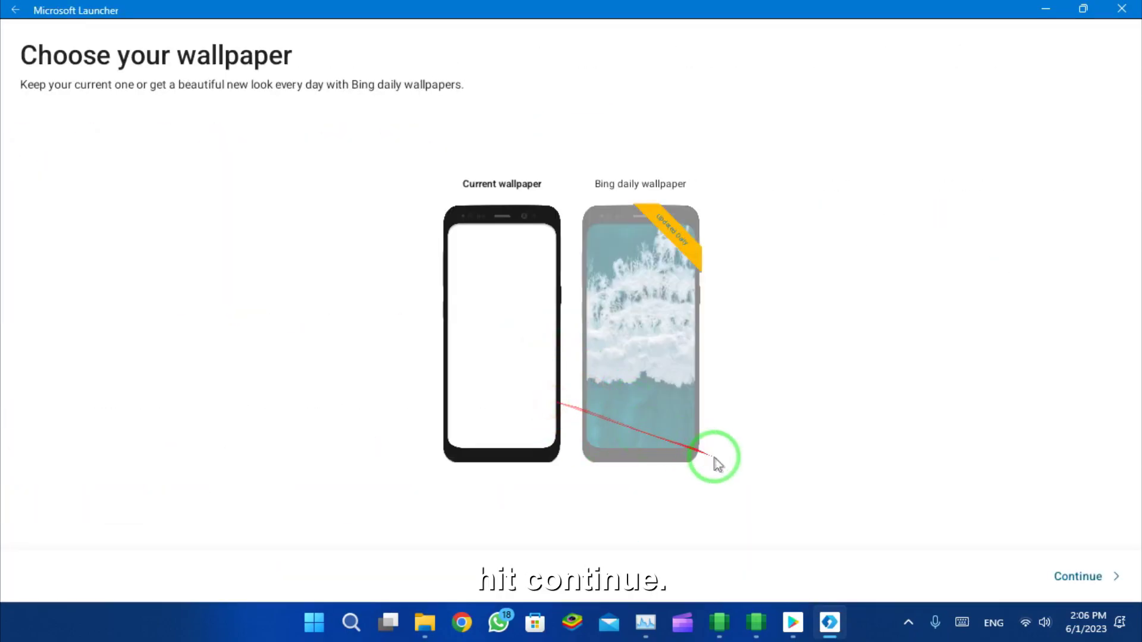
click(645, 322)
click(1107, 580)
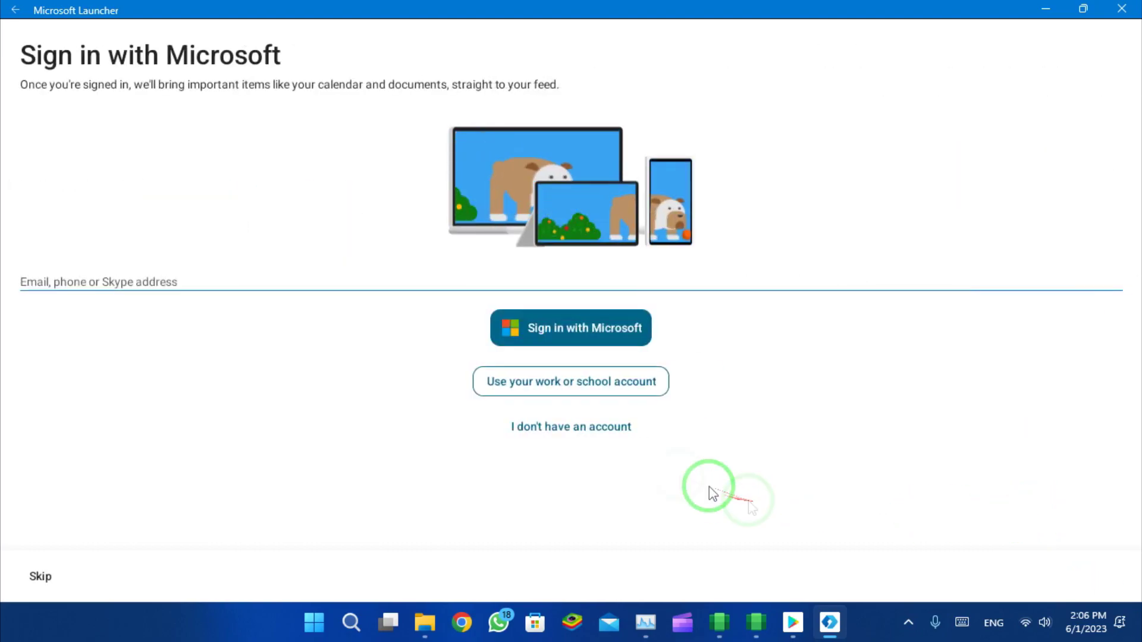
Step: Skip Microsoft sign-in and data sharing, finish setup, and open the all-apps drawer
click(40, 576)
click(527, 488)
click(1091, 577)
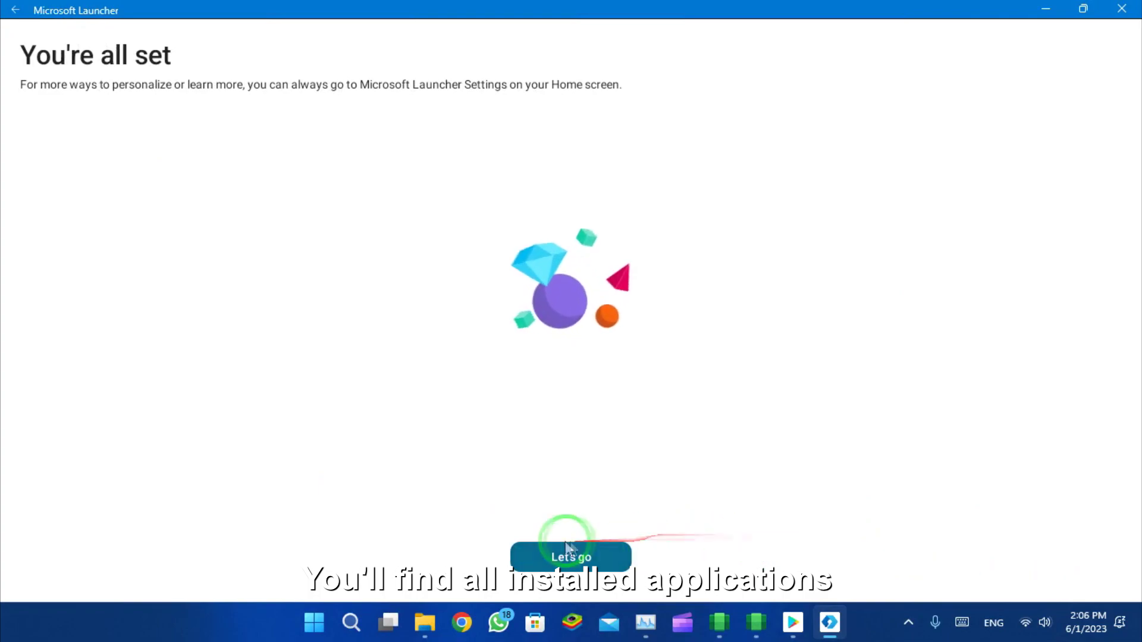
click(565, 542)
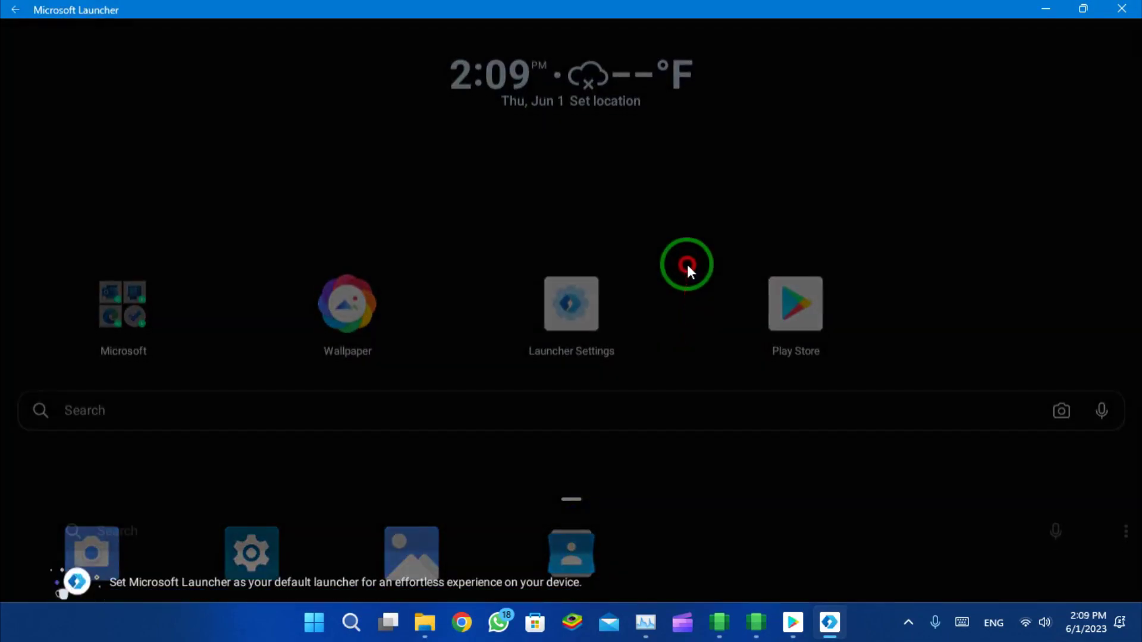
drag(691, 279, 706, 20)
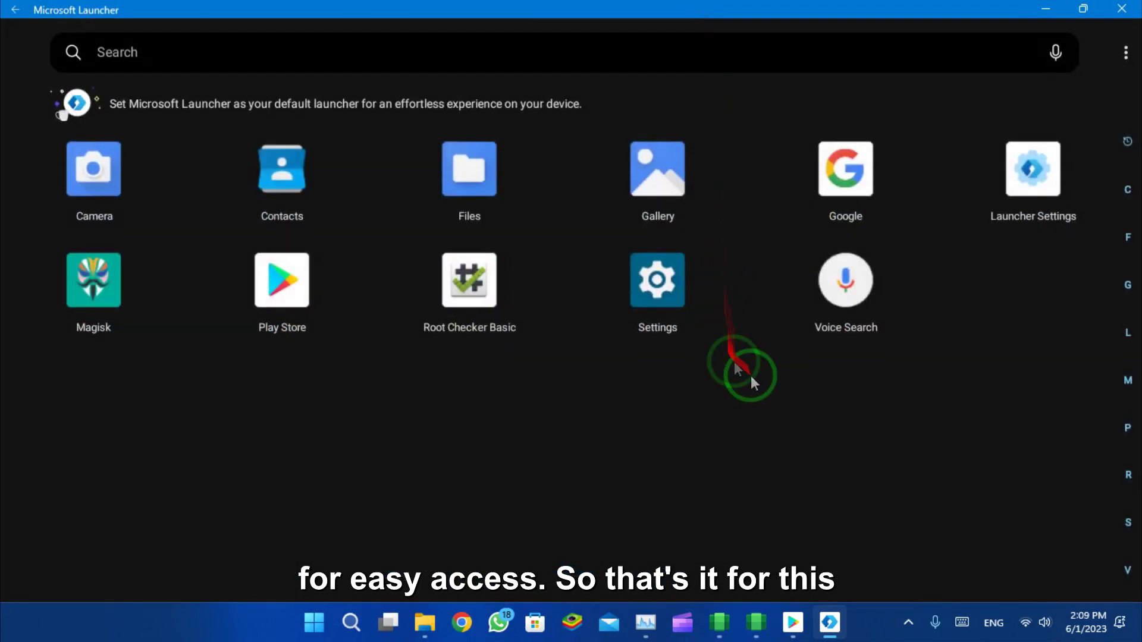
mouse_move(578, 405)
mouse_down()
mouse_move(714, 421)
mouse_move(265, 357)
mouse_move(579, 387)
mouse_move(541, 527)
mouse_move(289, 319)
mouse_move(288, 285)
mouse_up()
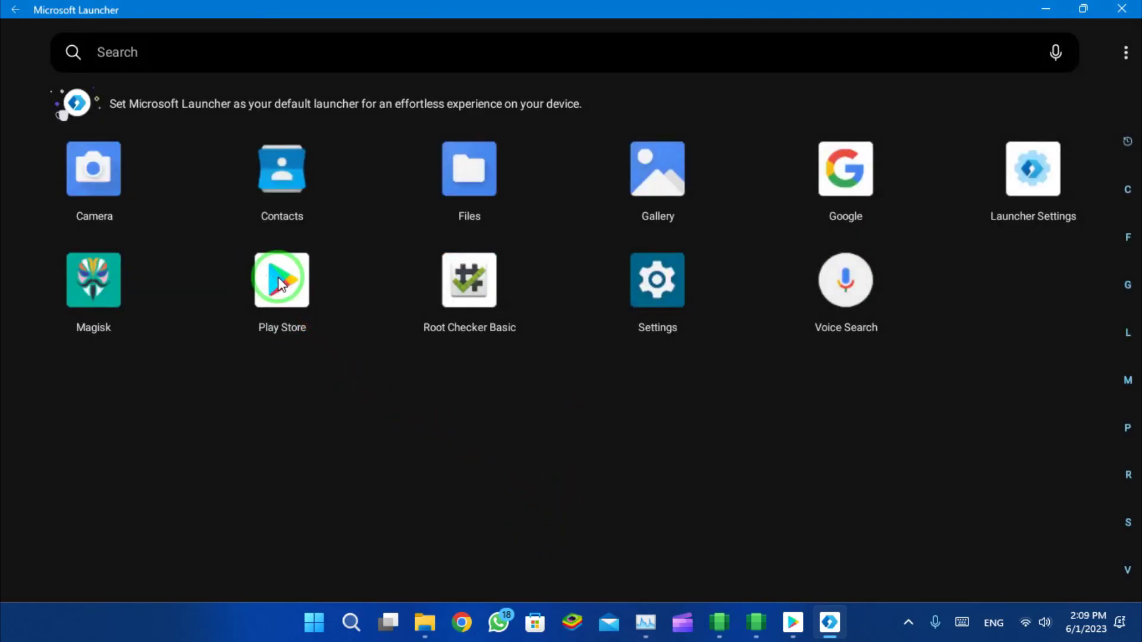